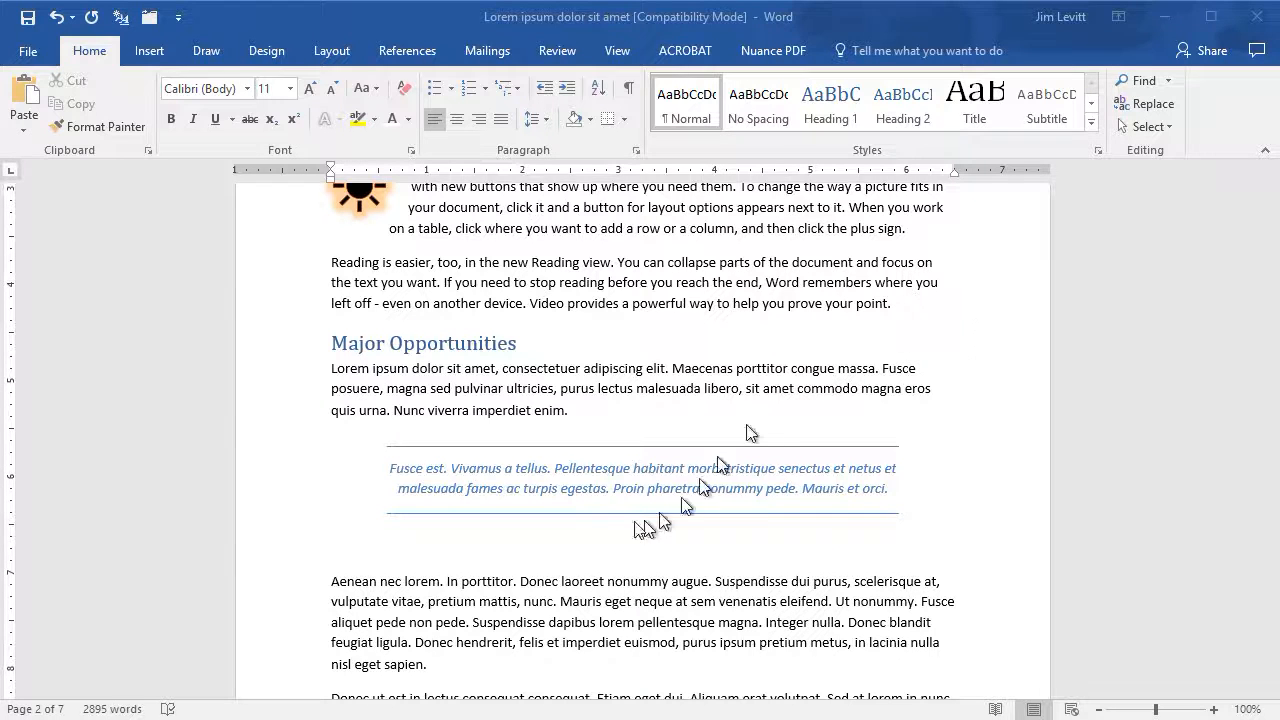
- In the empty paragraph below the quote, indent about half an inch and insert a 5x4 table
left_click(335, 540)
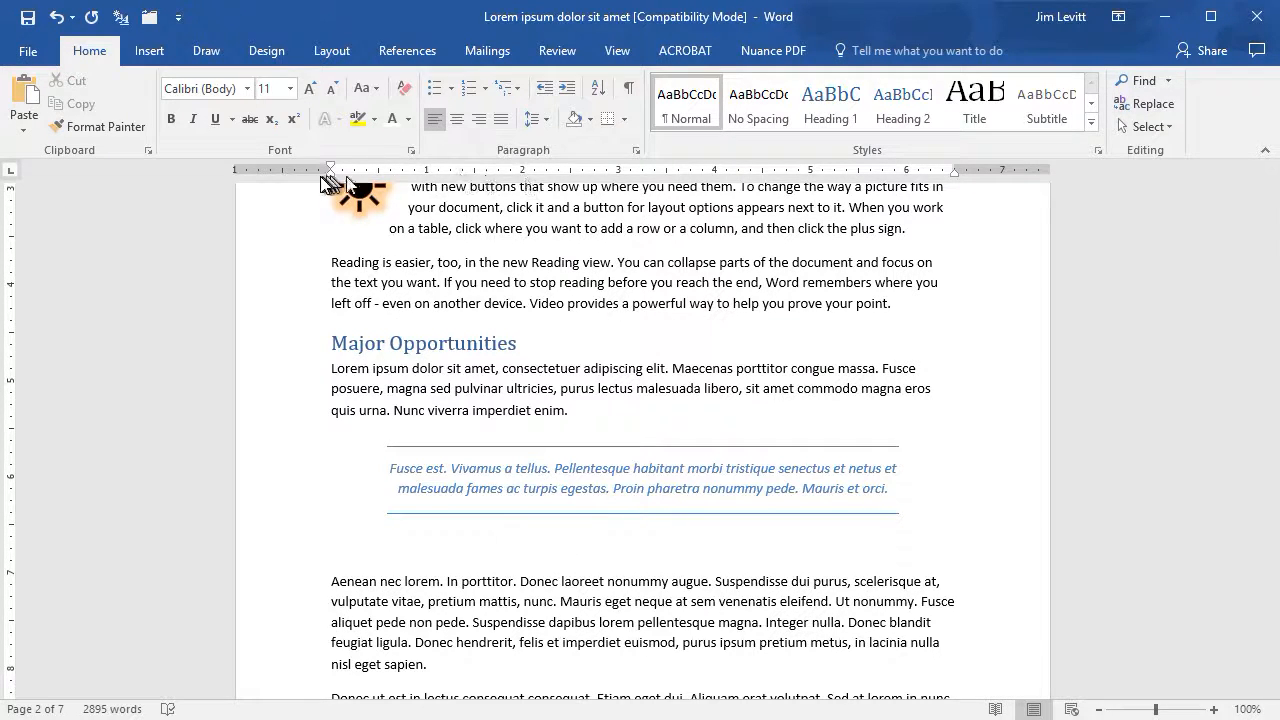
left_click_drag(324, 178, 378, 200)
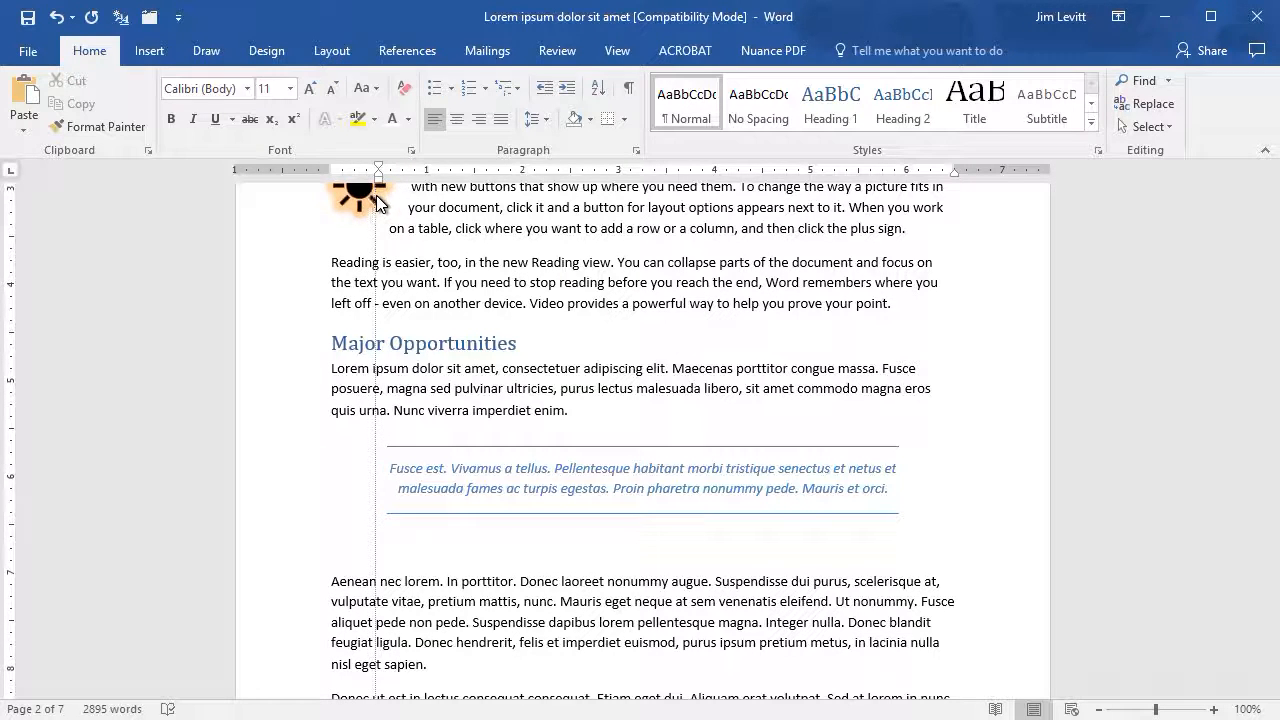
left_click(152, 51)
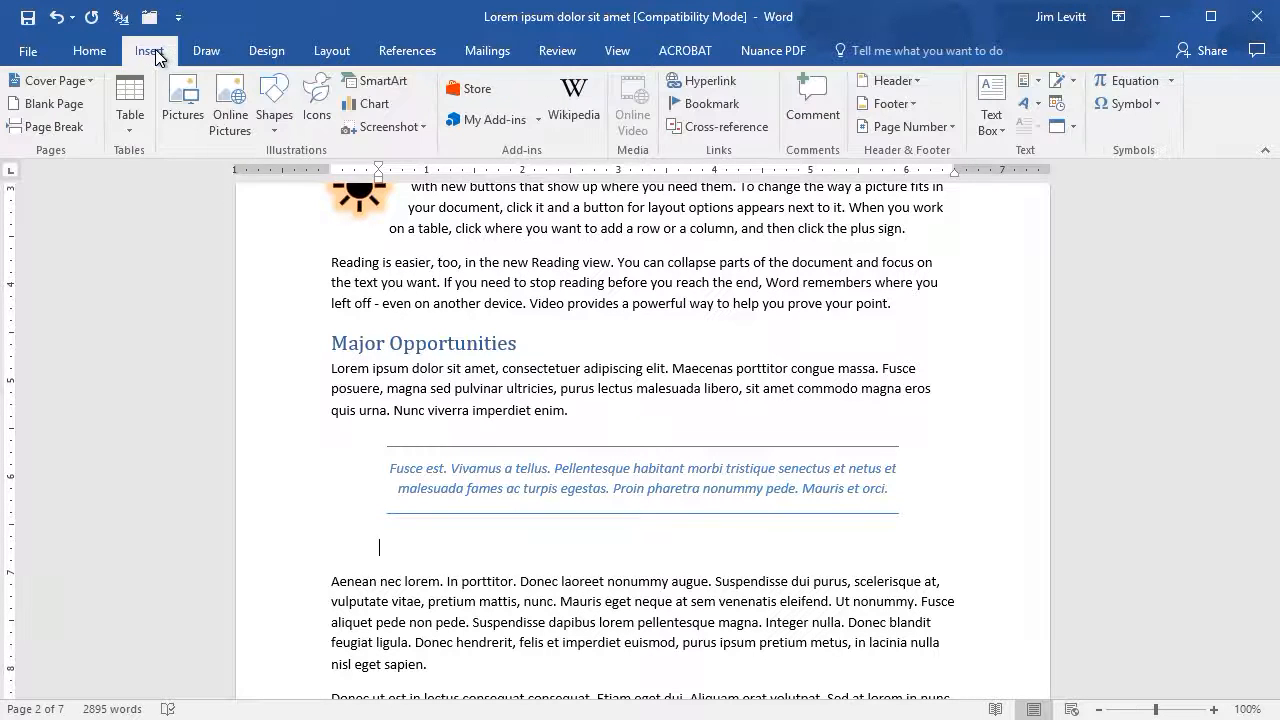
left_click(137, 96)
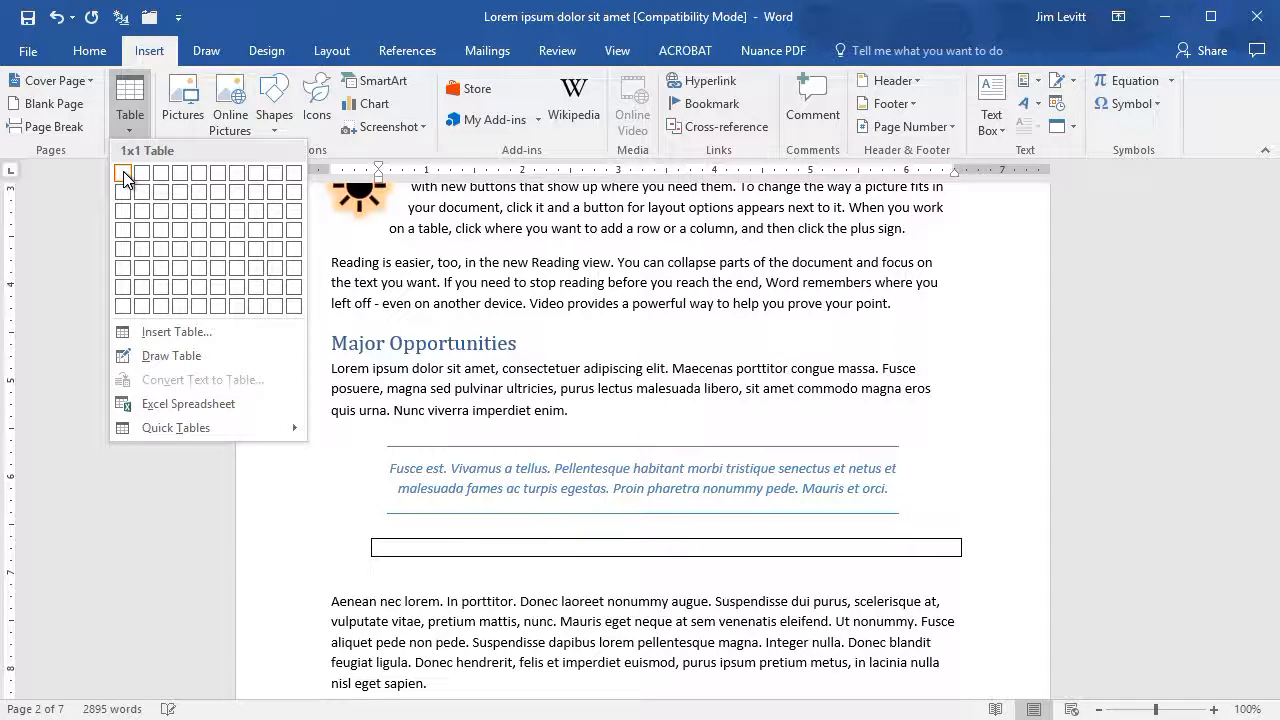
left_click(203, 229)
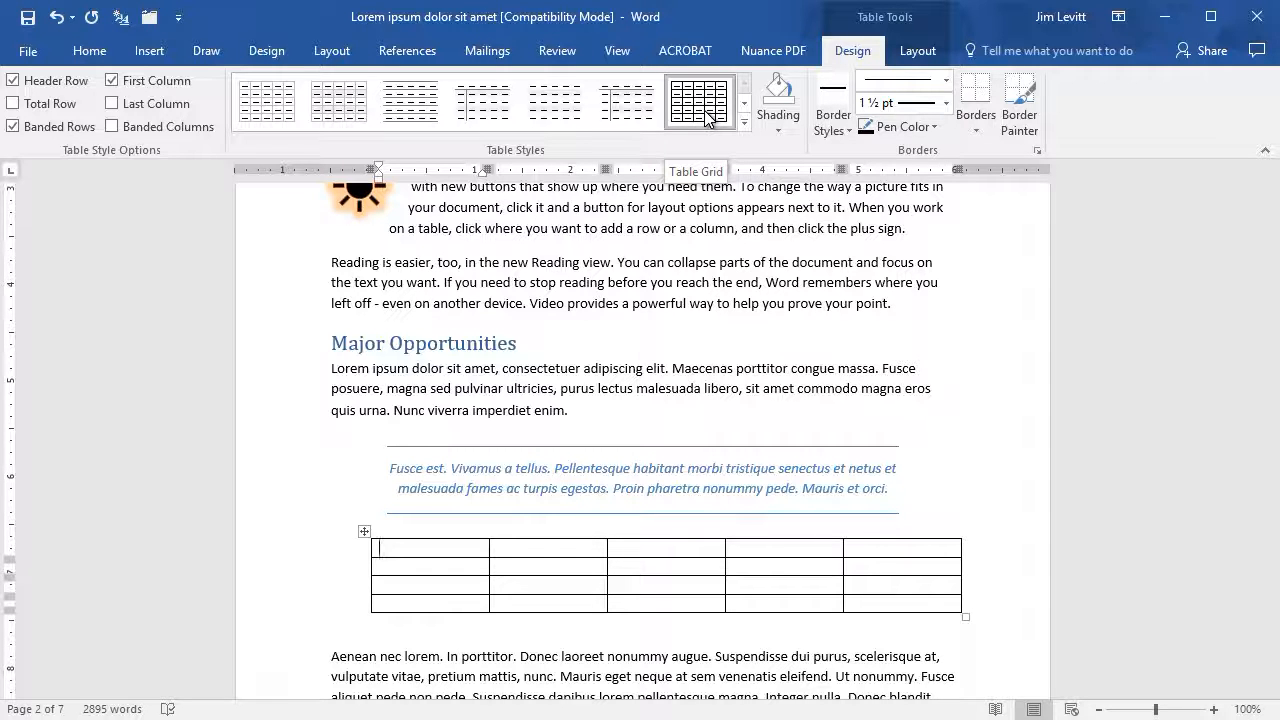
- Apply the List Table 3 - Accent 4 style to the new table
left_click(553, 104)
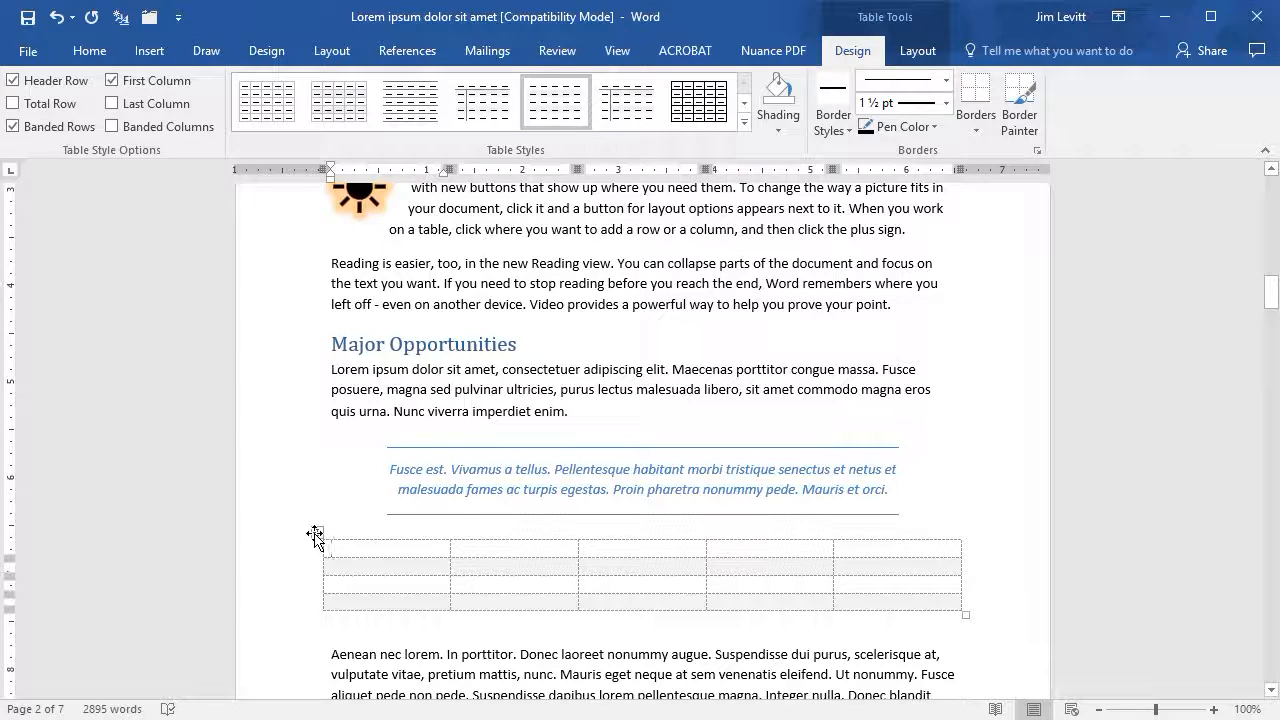
left_click(704, 106)
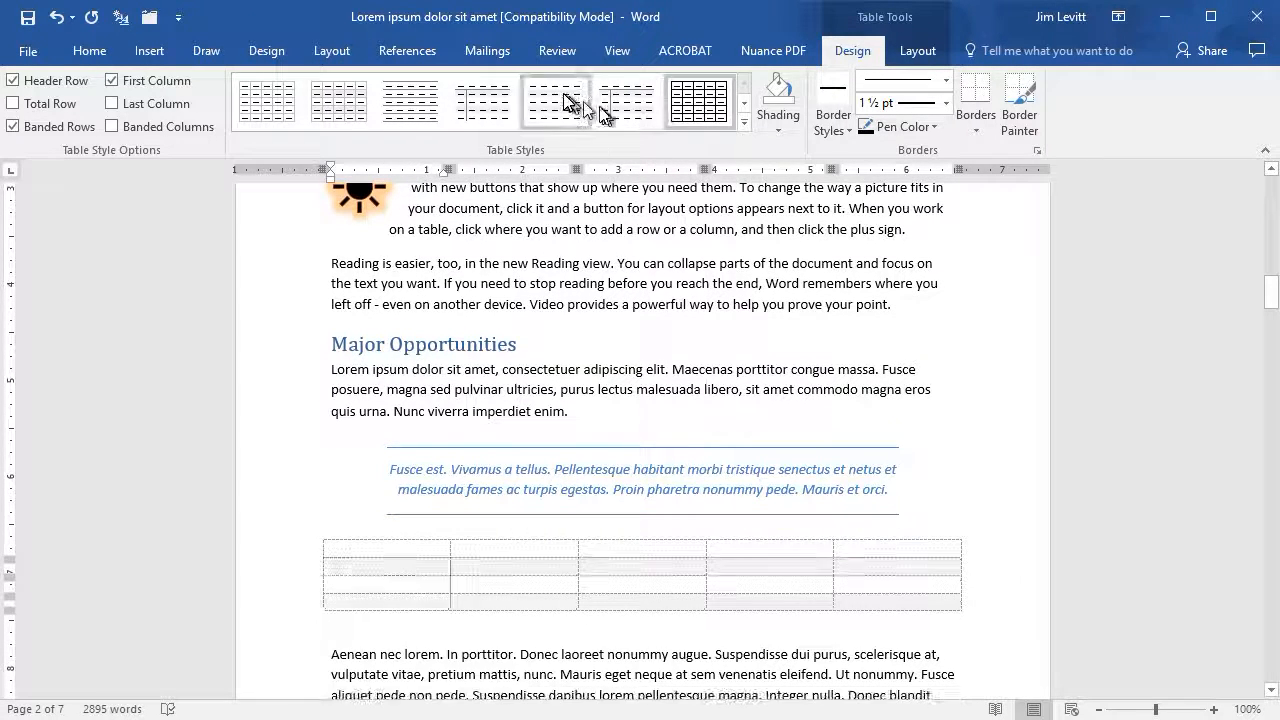
left_click(709, 113)
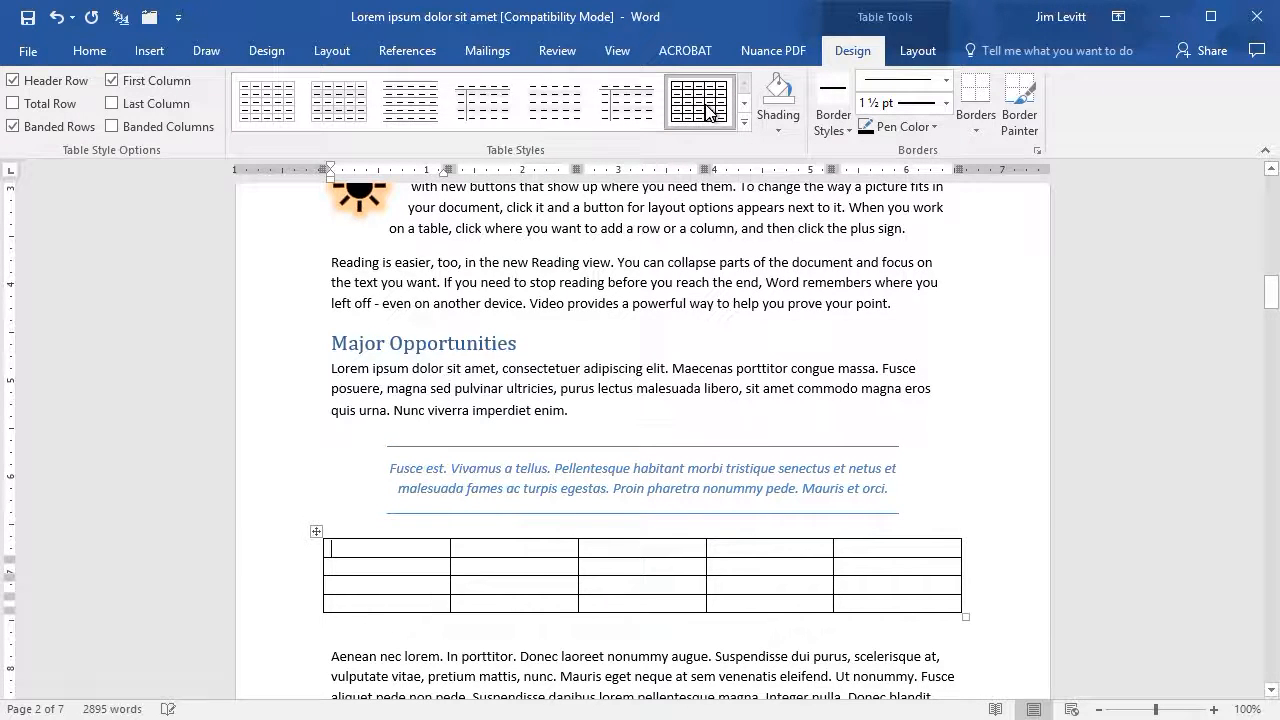
left_click(364, 108)
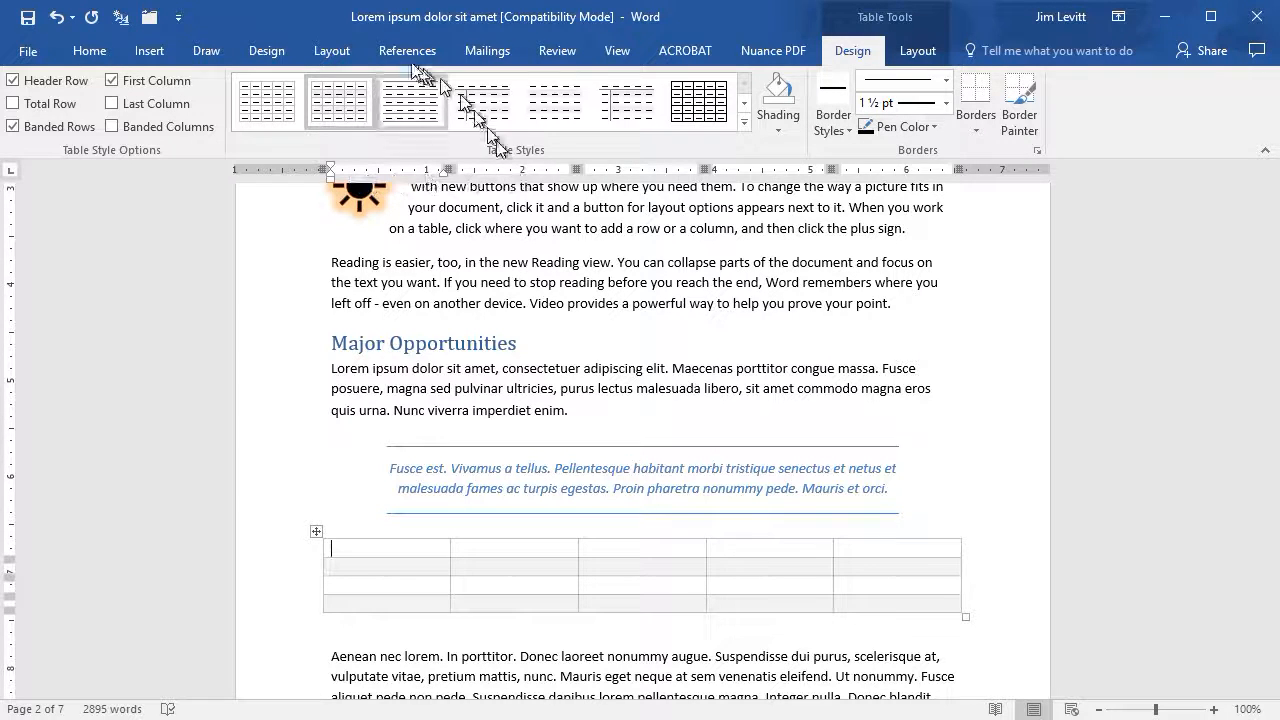
left_click(745, 123)
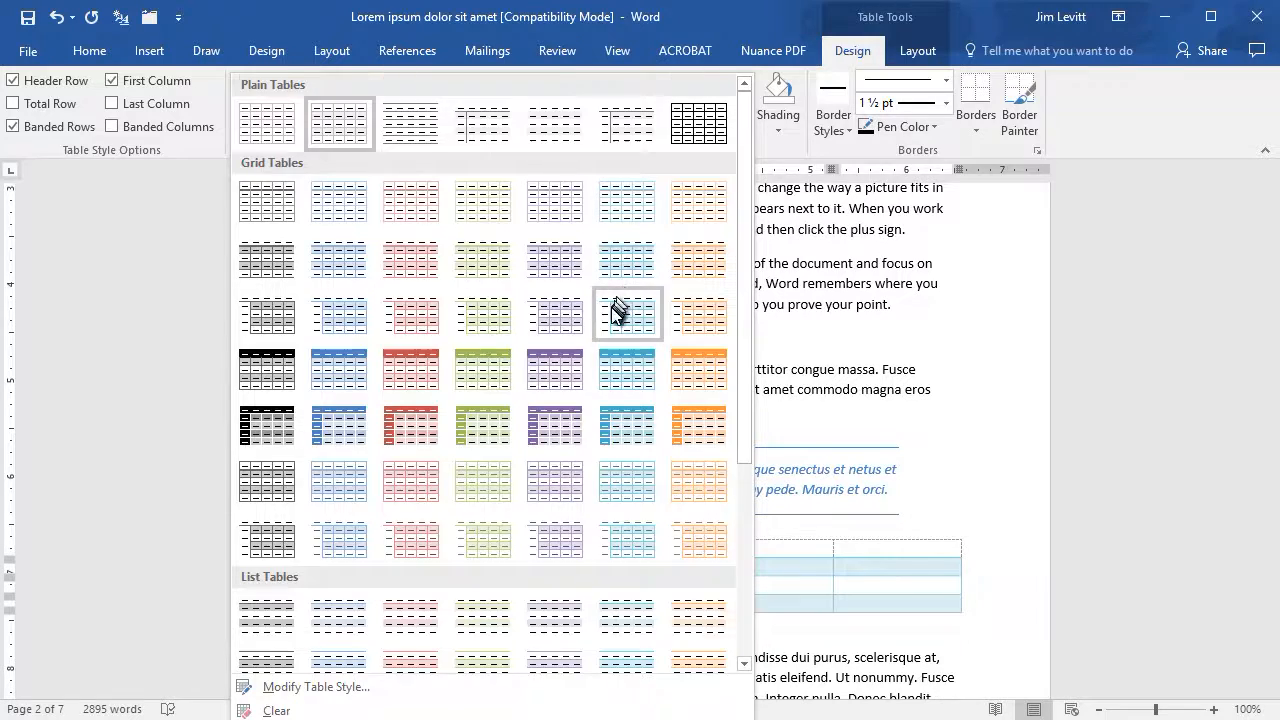
scroll(614, 310, "down", 3)
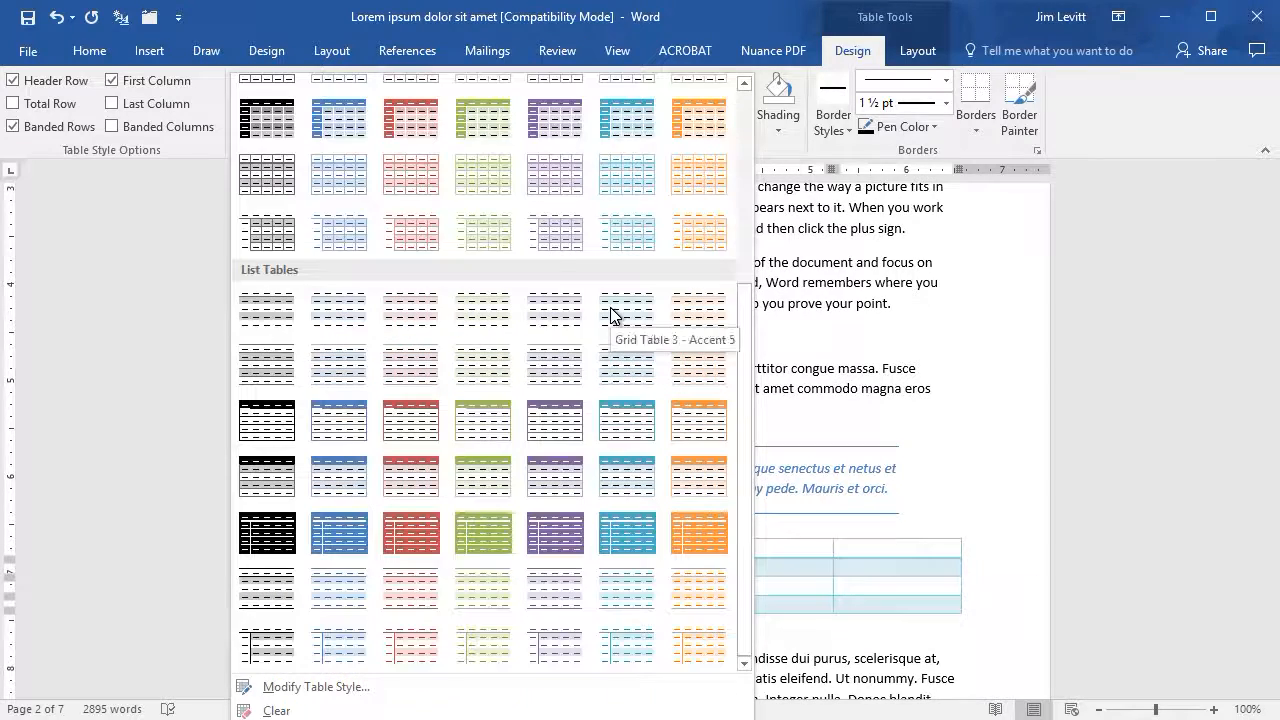
left_click(562, 420)
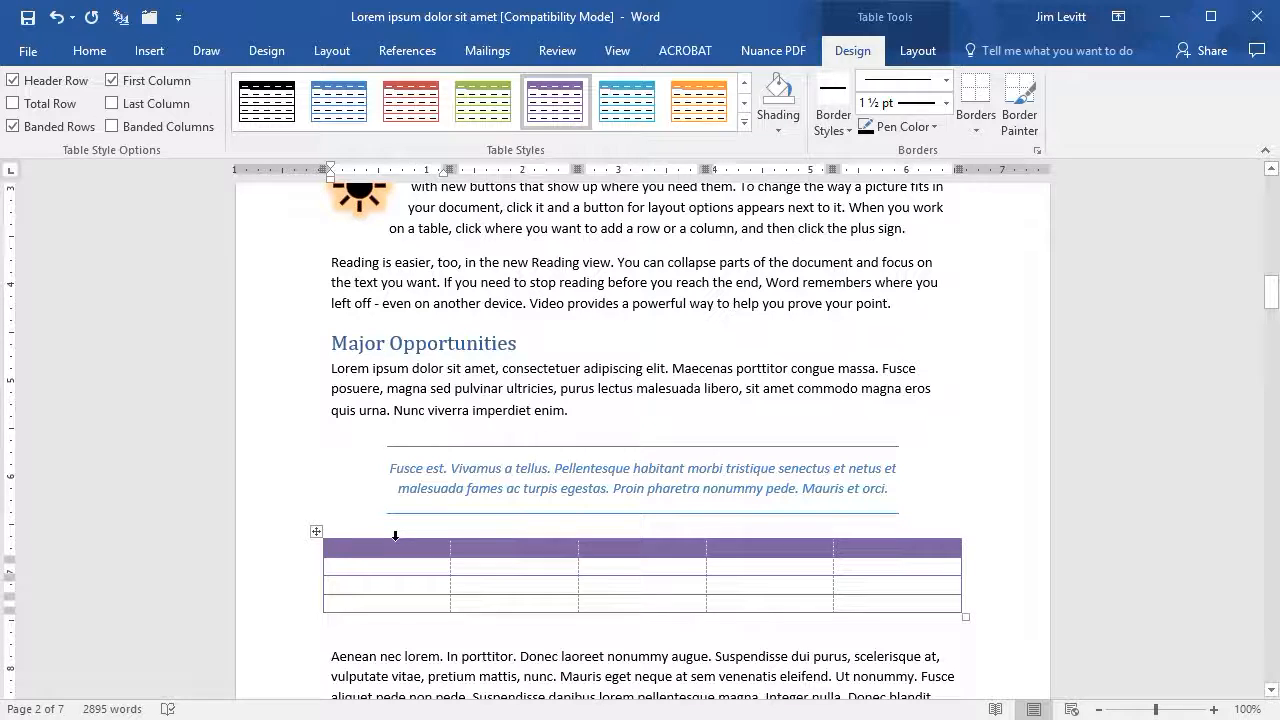
- Enter the header row Name, Spring, Summer, Fall, Winter and fill the three data rows with names and seasonal figures
type("Name")
key("Tab")
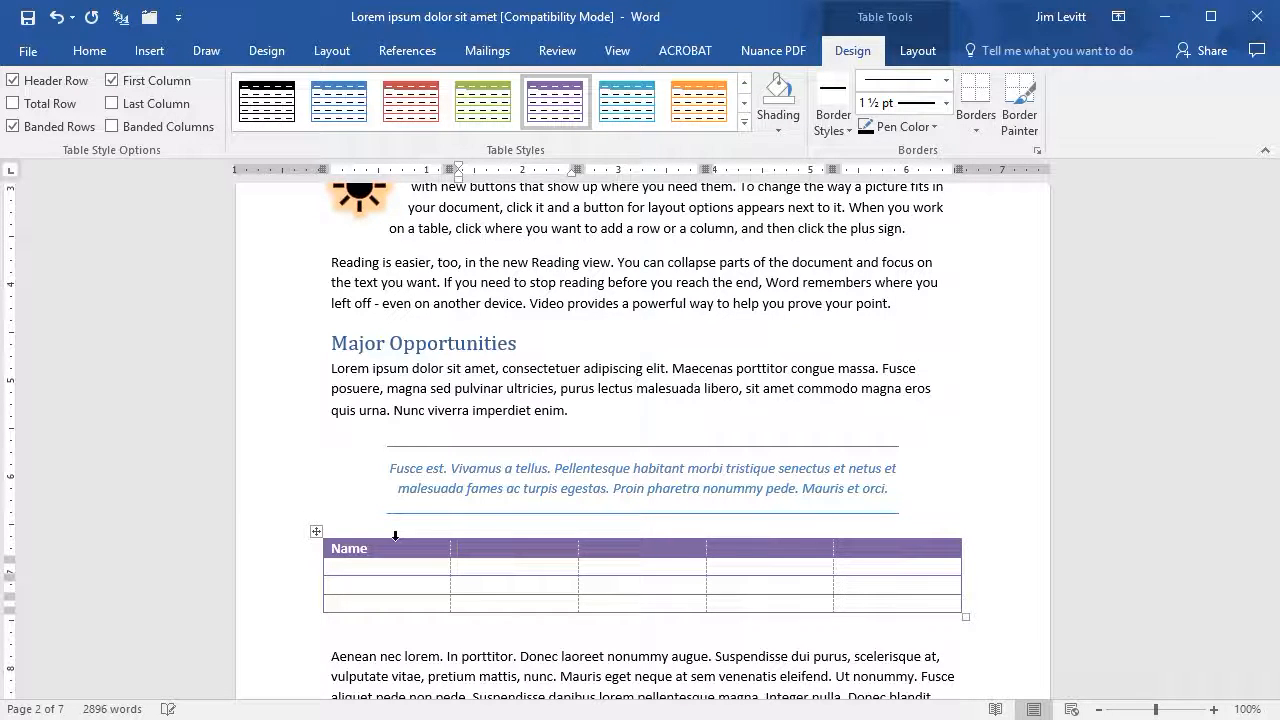
type("Spring")
key("Tab")
type("Summer")
key("Tab")
type("Fall")
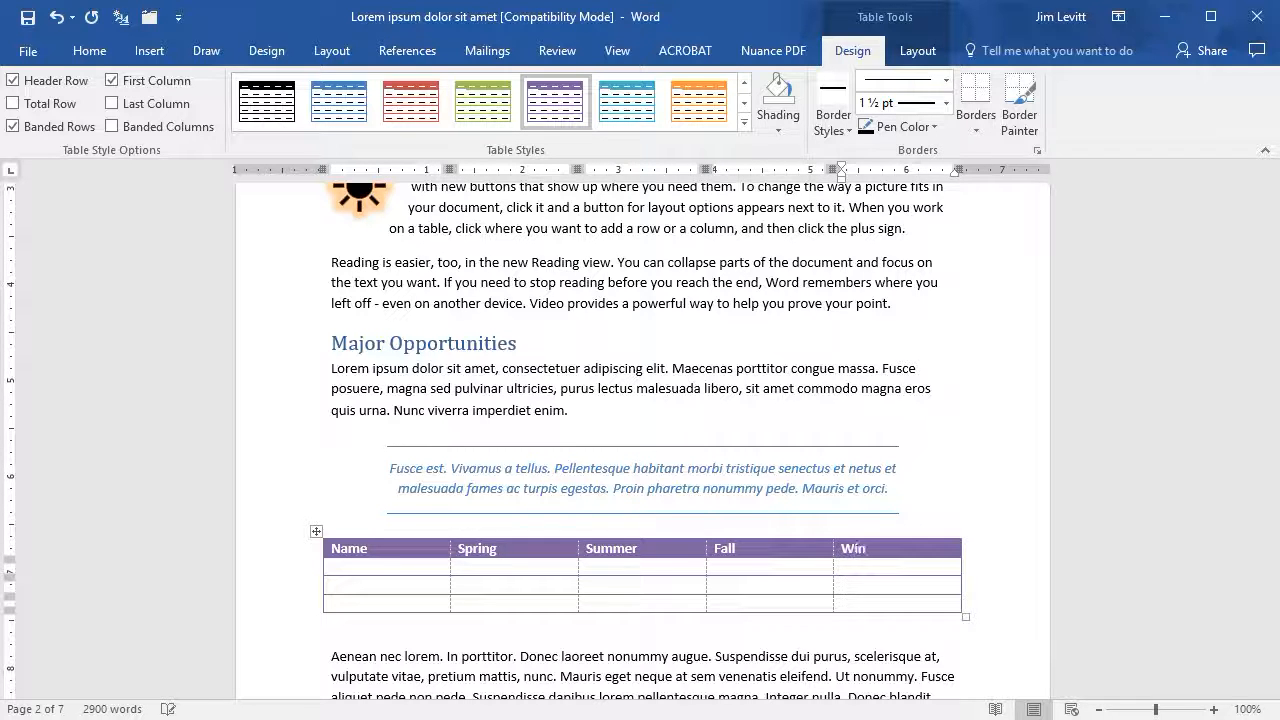
key("Tab")
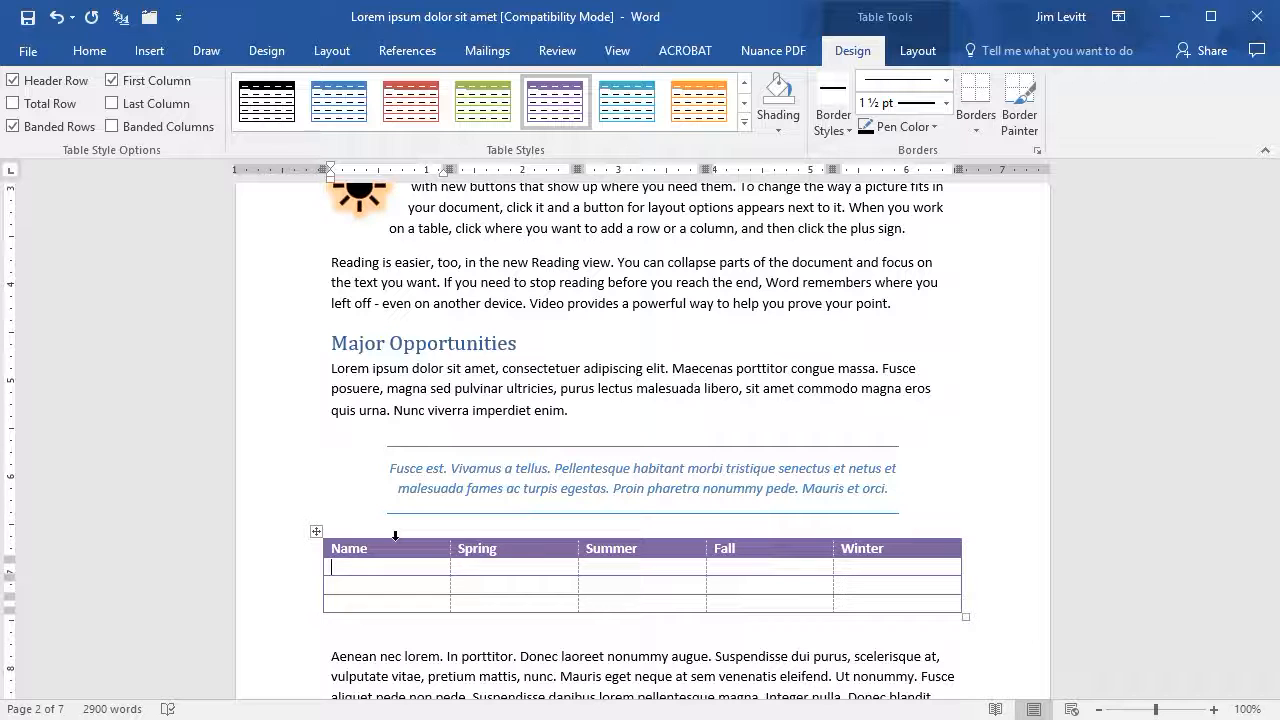
key("Tab")
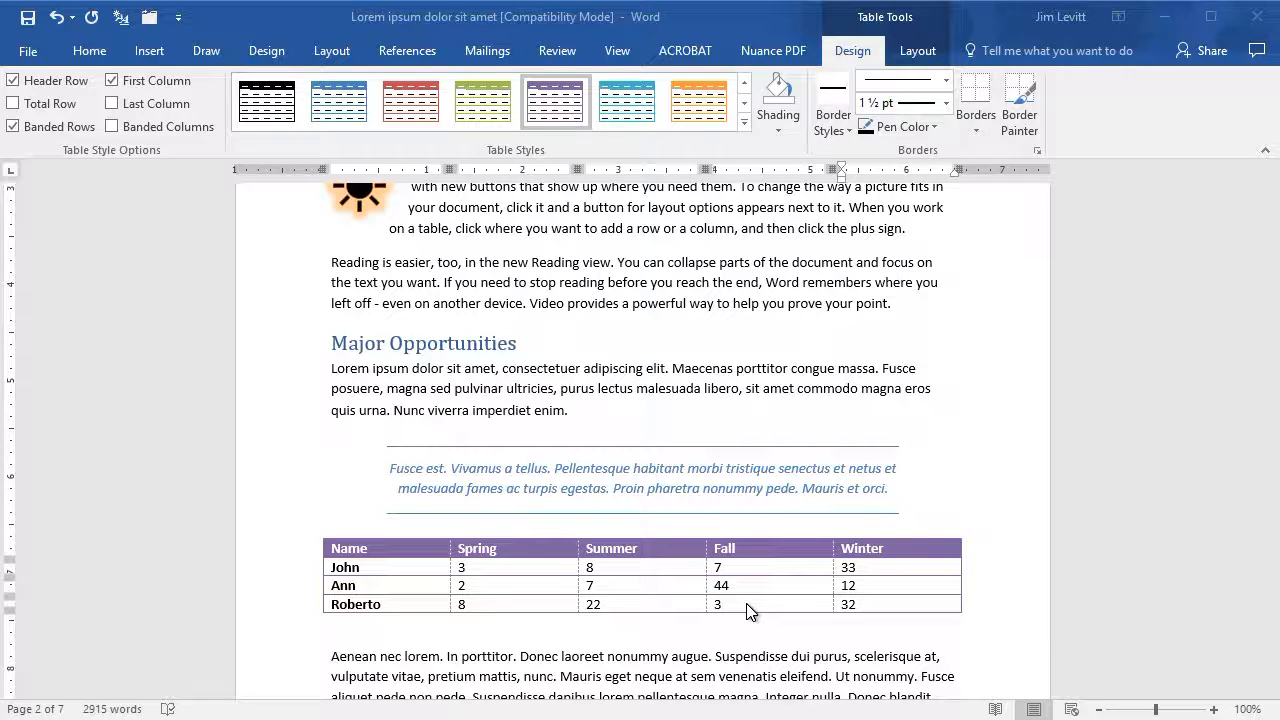
- Insert a new row below the last row of the table
left_click(622, 604)
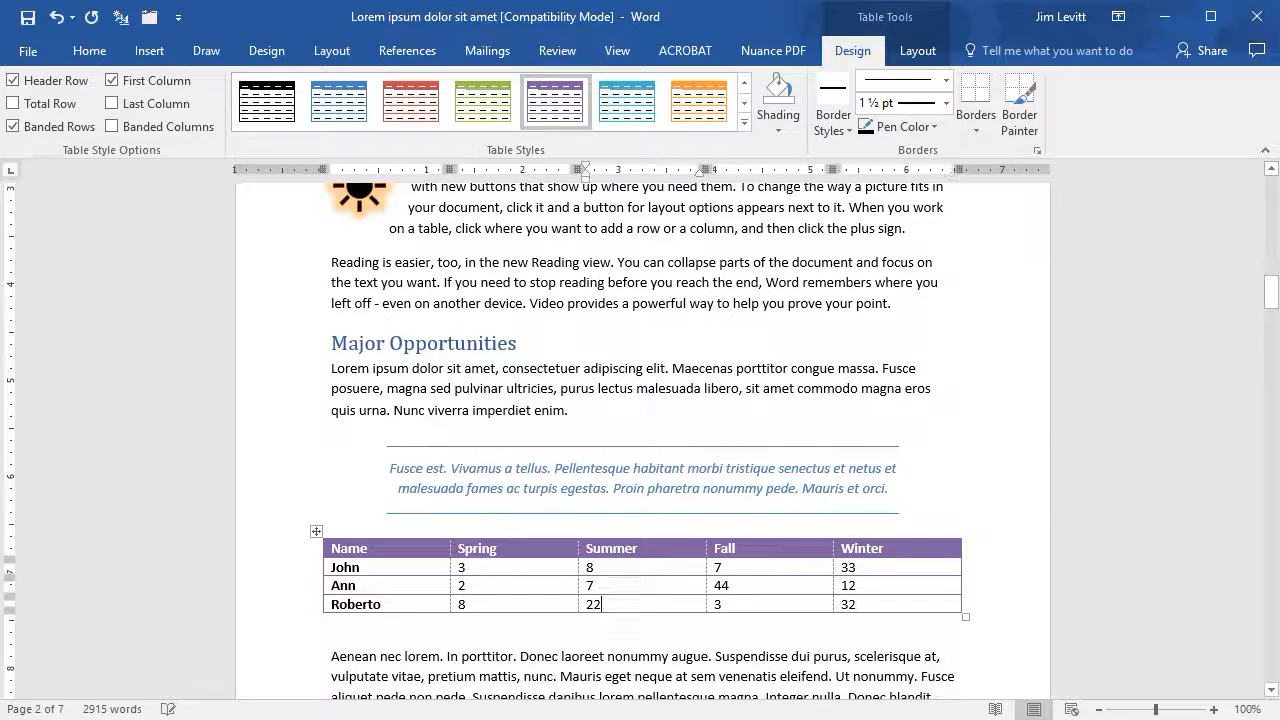
left_click(913, 49)
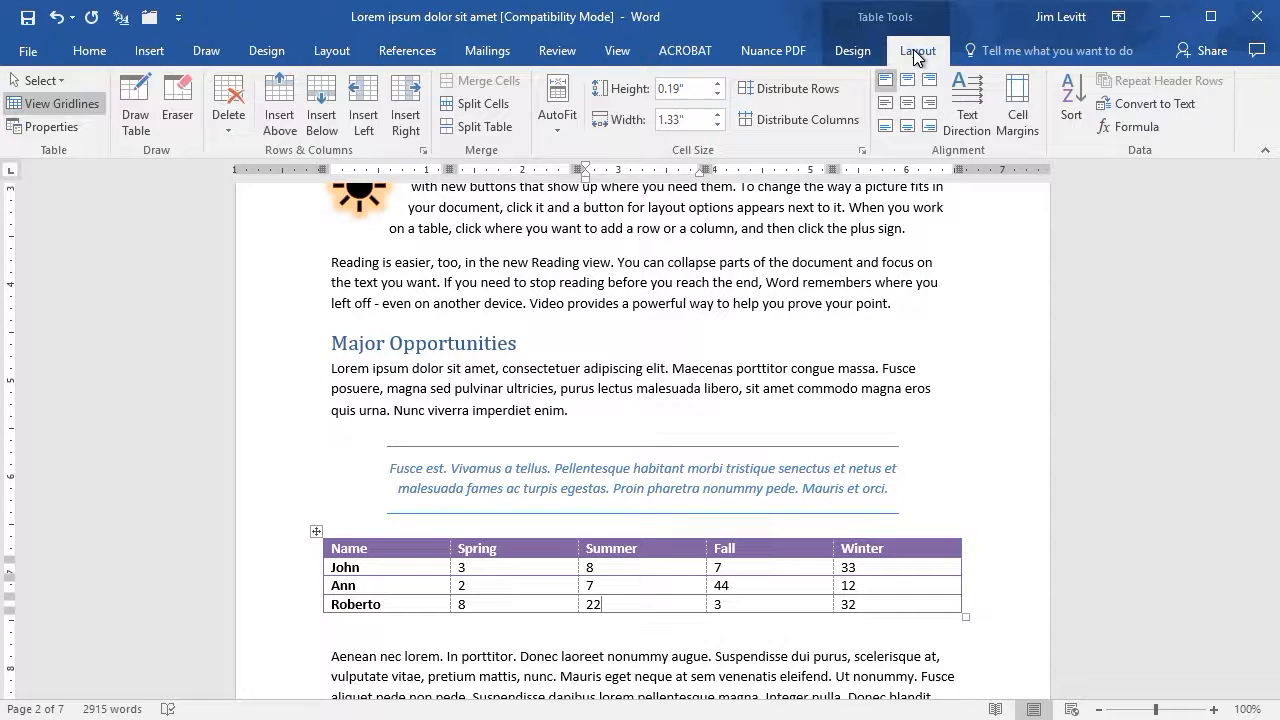
left_click(324, 115)
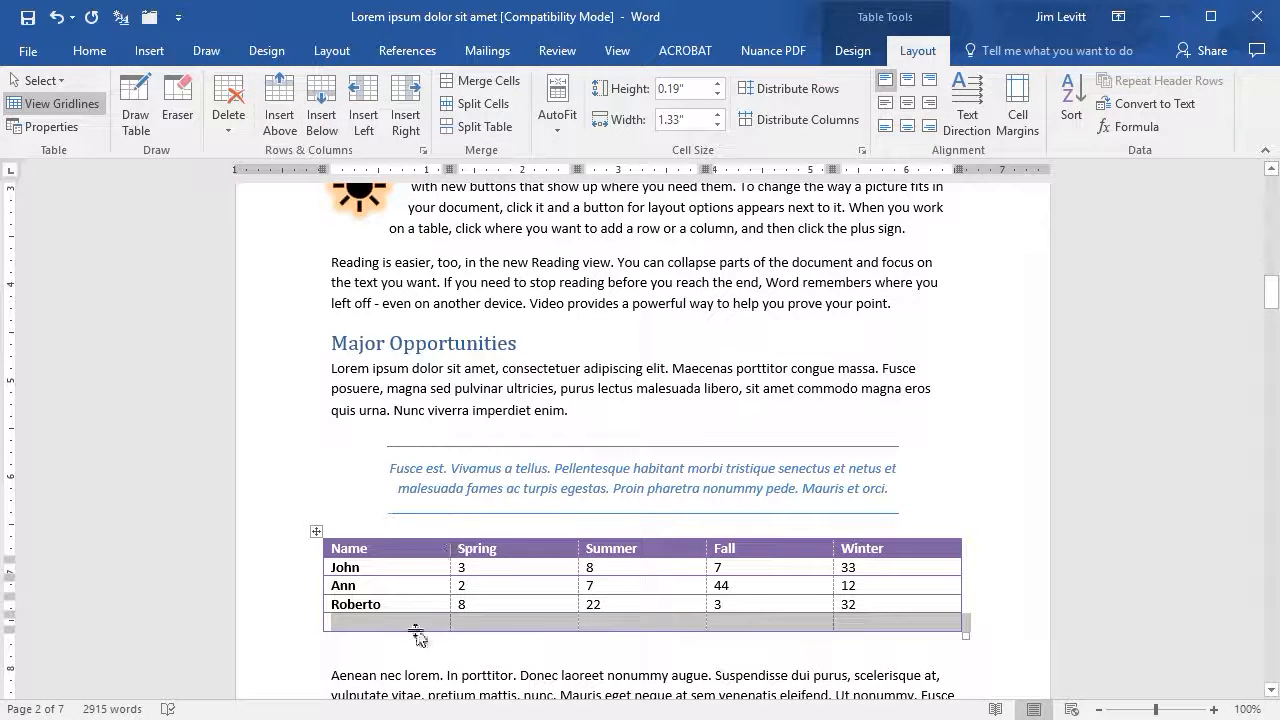
key("Left")
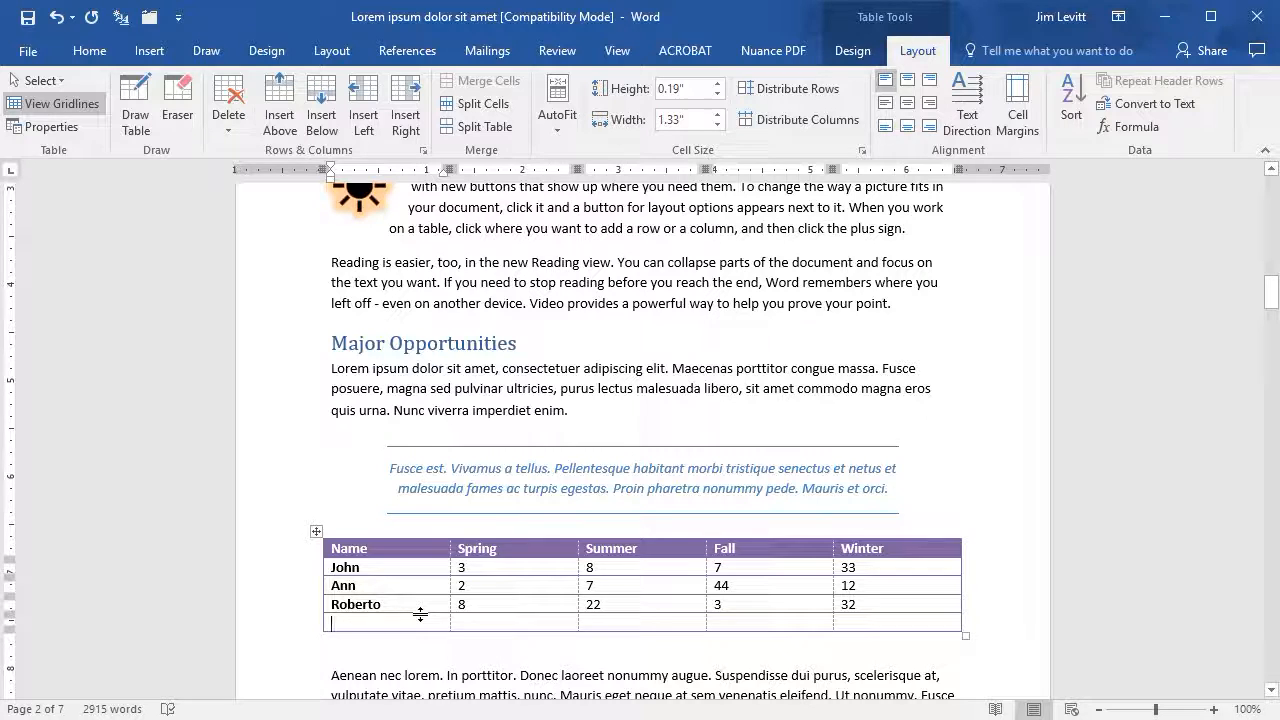
- Fill the new row with a person's name and the values 8, 77, 32 and 43
type("Elsie")
key("Tab")
key("Tab")
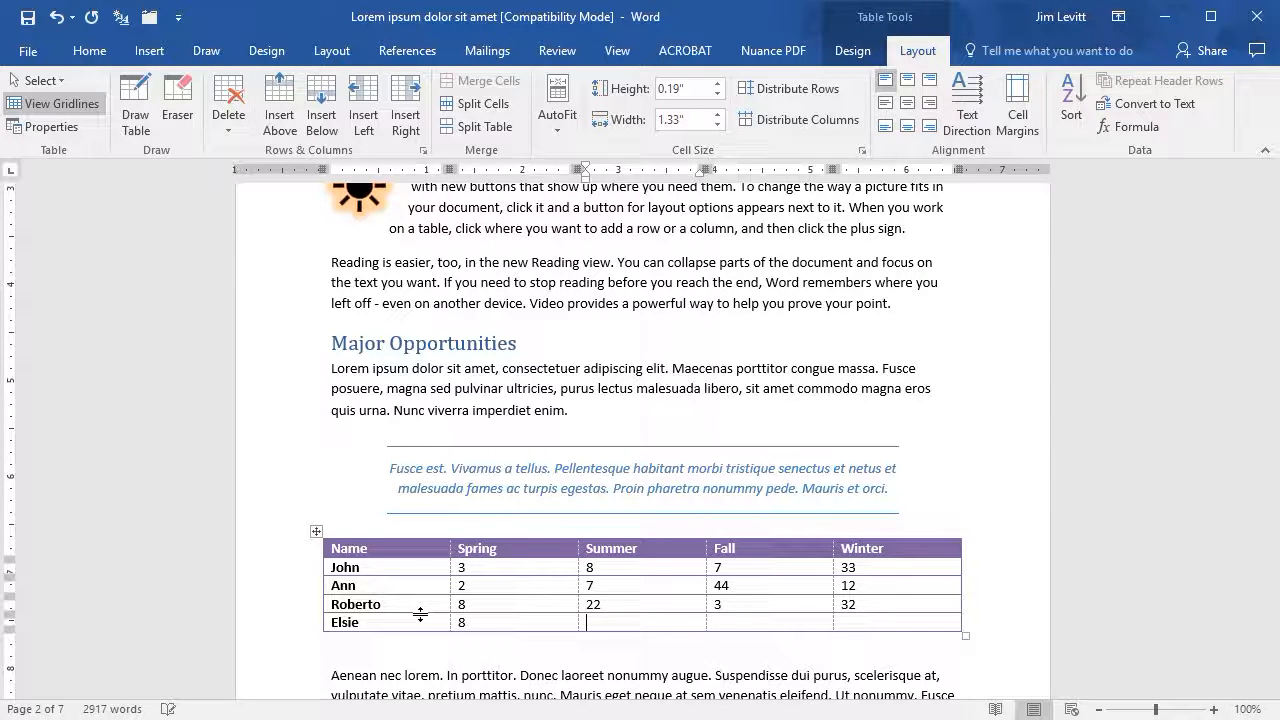
key("Tab")
type("3")
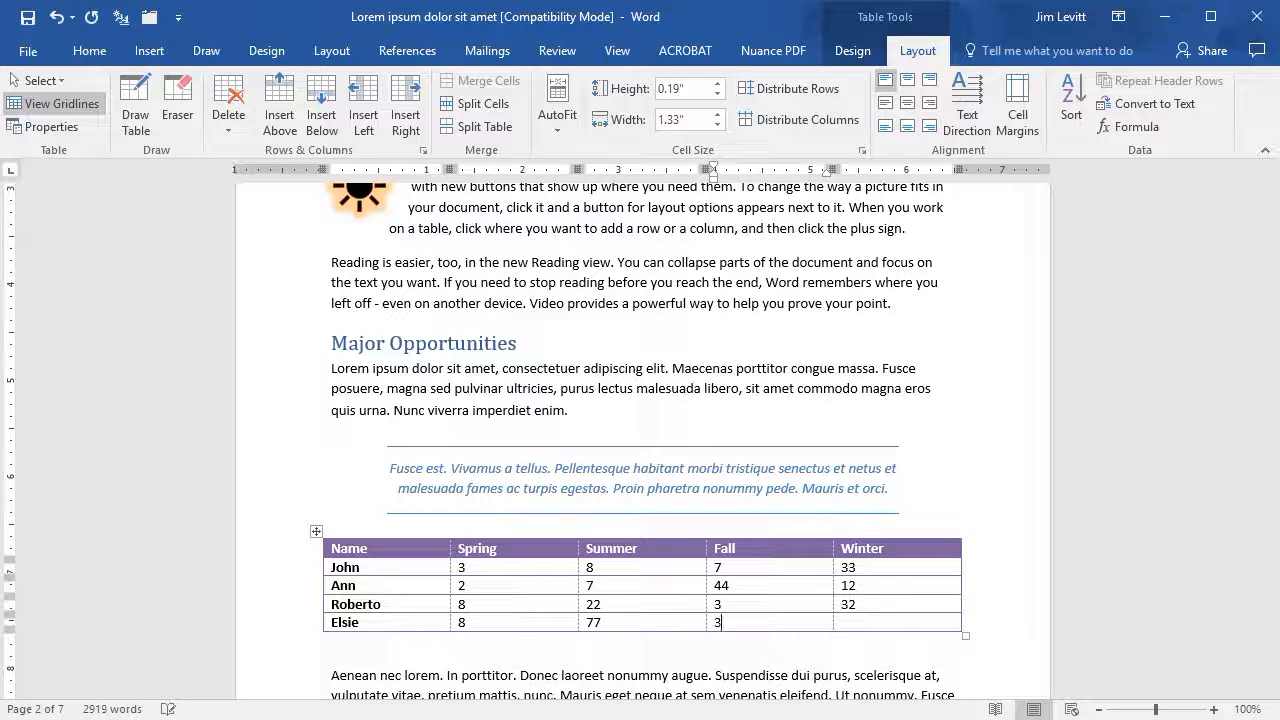
key("Tab")
type("431")
key("BackSpace")
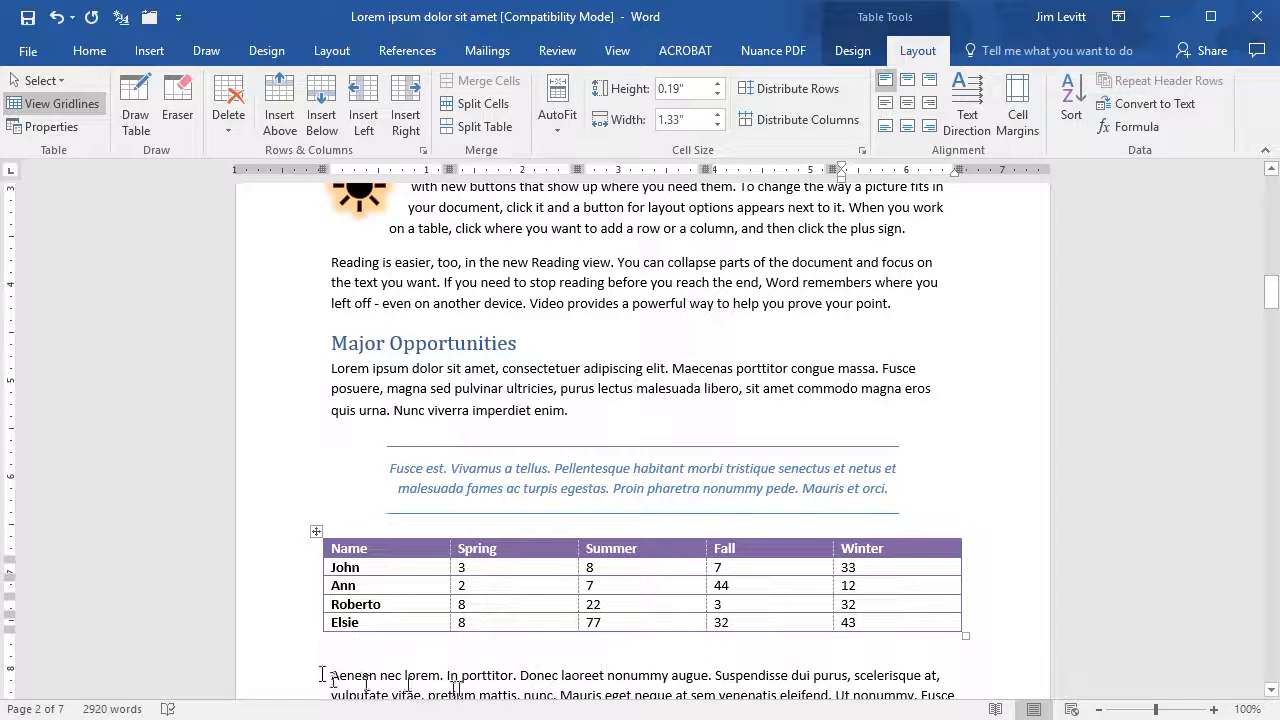
- Add another row at the bottom of the table and label its first cell Totals
mouse_move(321, 626)
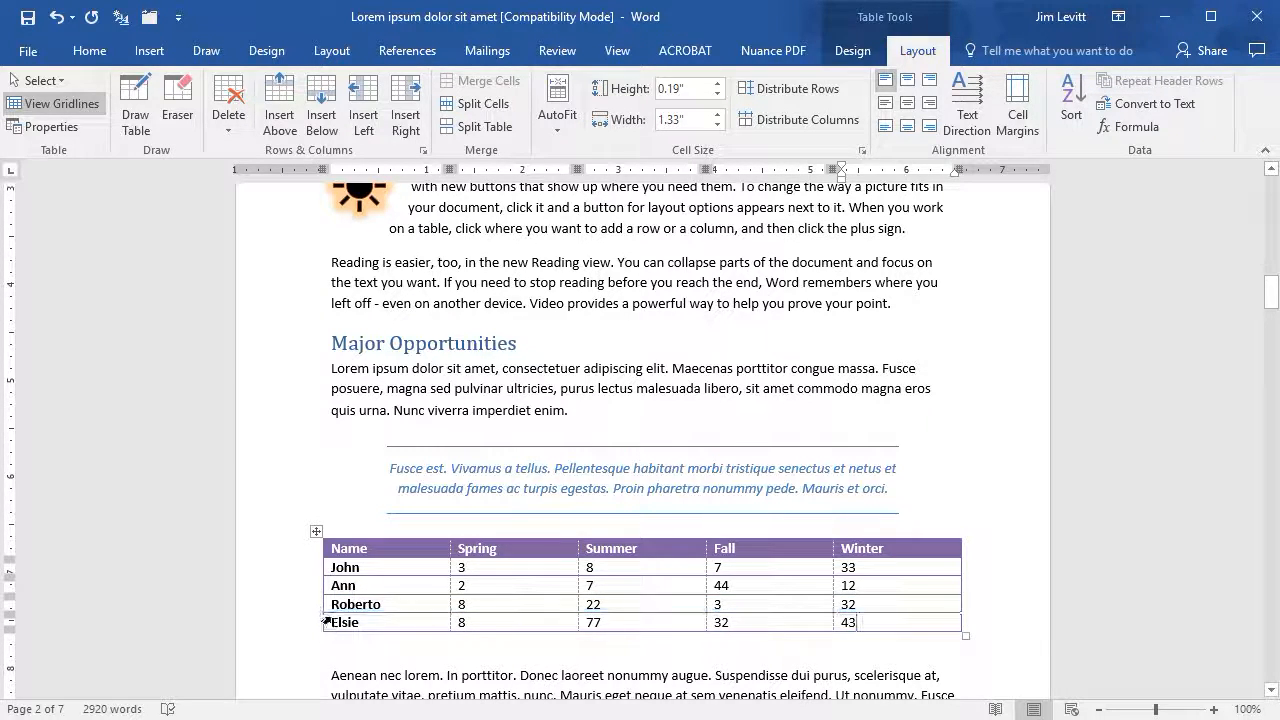
left_click(756, 624)
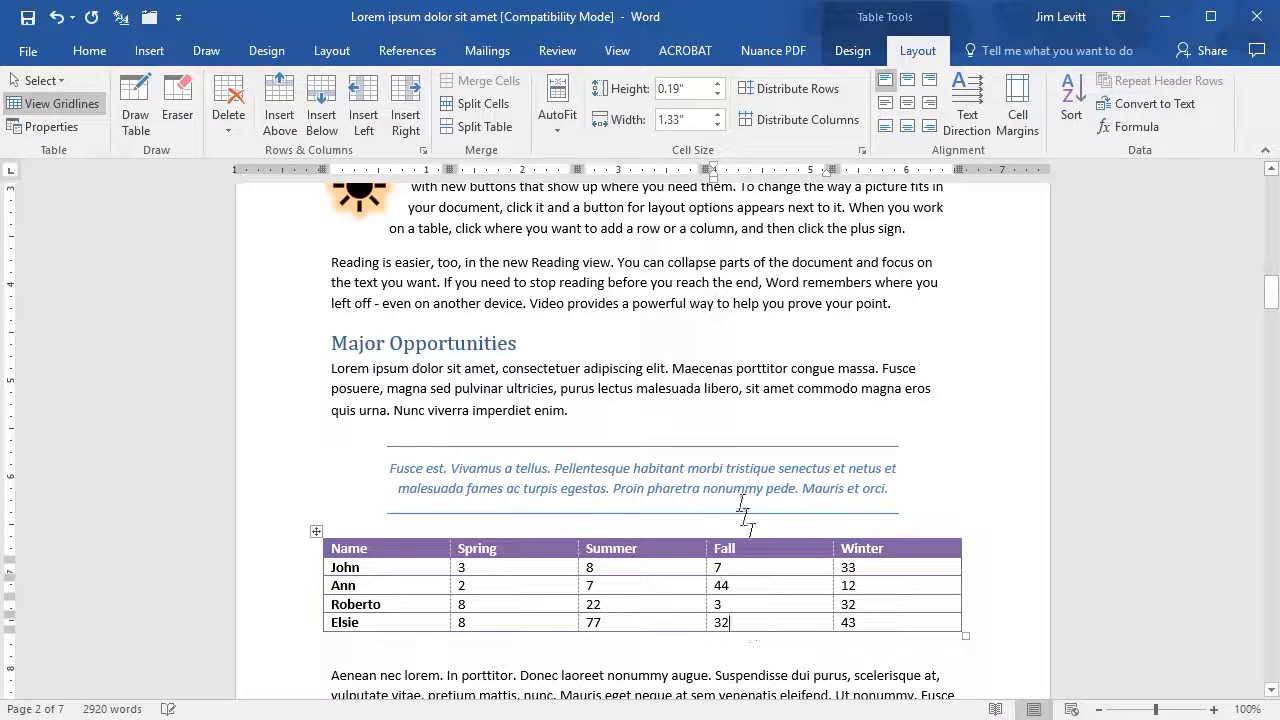
left_click(322, 100)
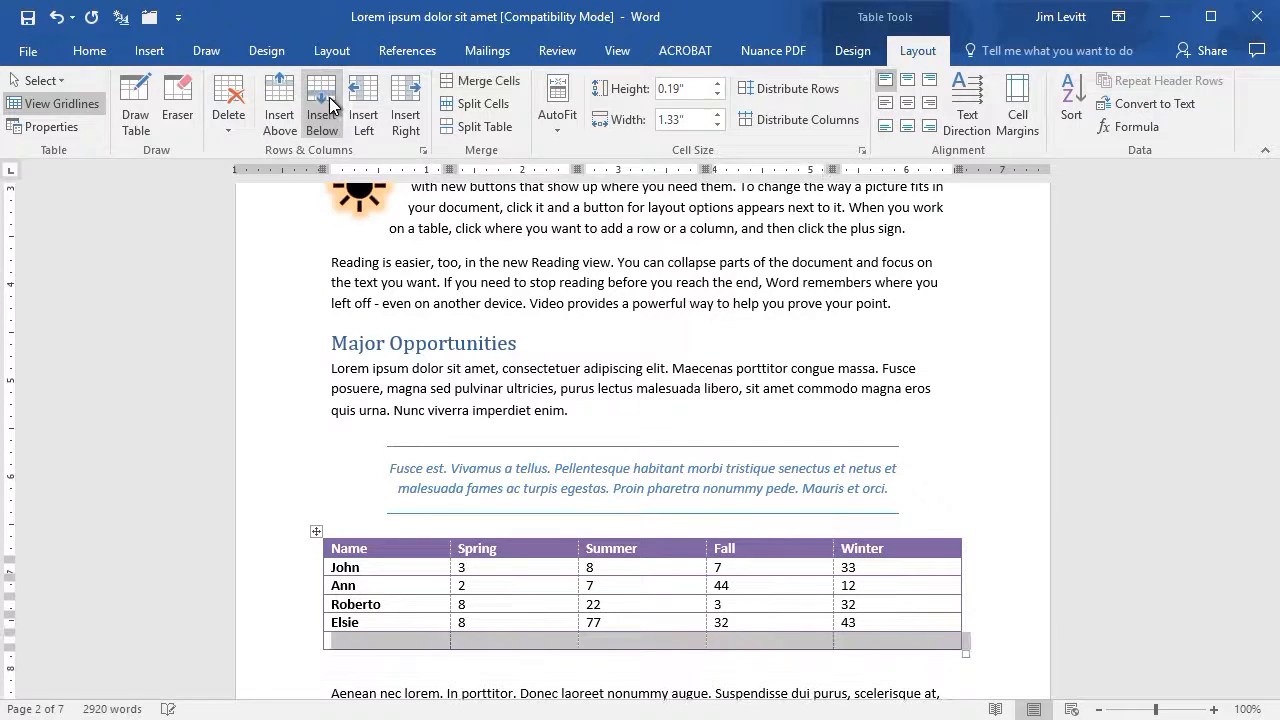
left_click(520, 643)
left_click(377, 641)
type("Totals")
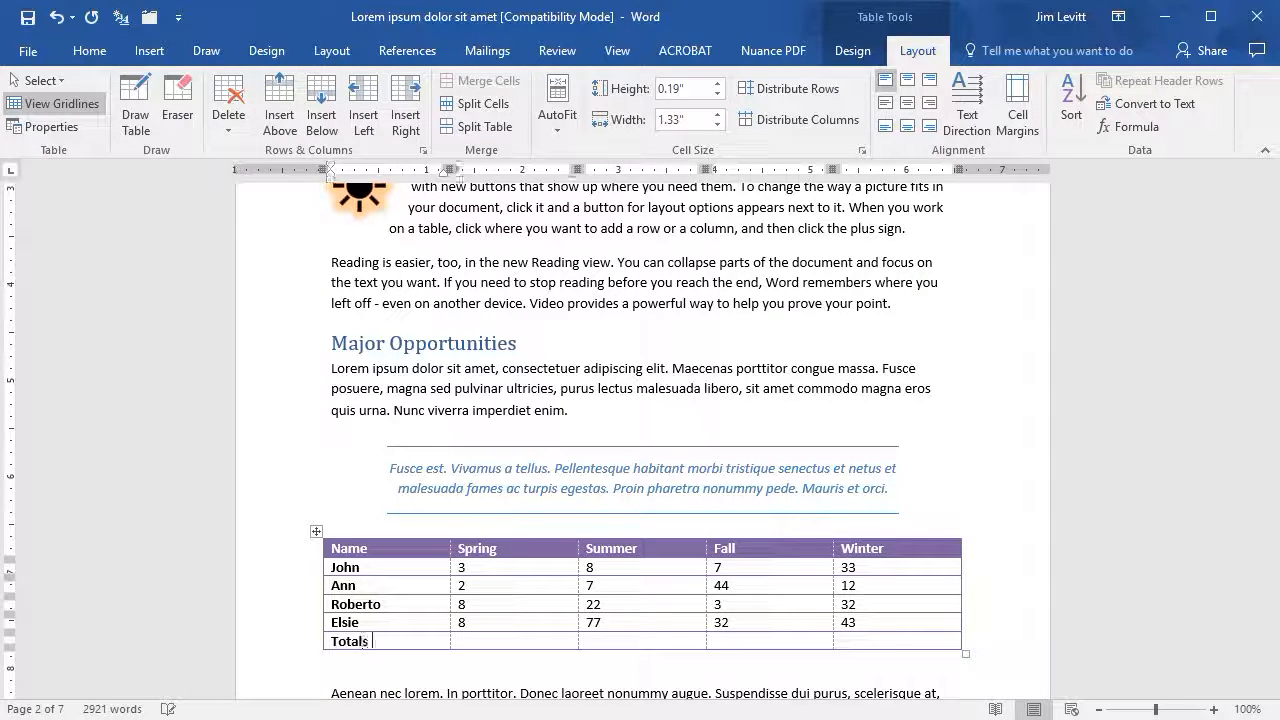
key("Tab")
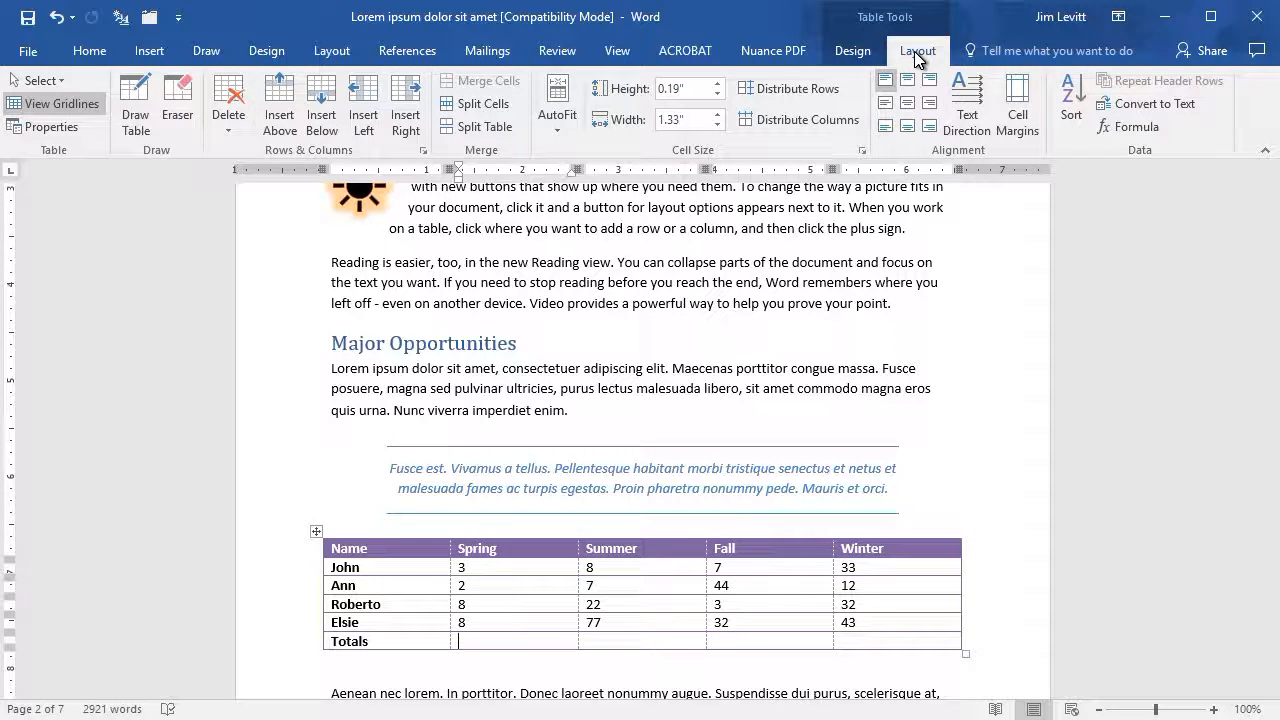
- Insert =SUM(ABOVE) formulas in the Totals row cells for the Spring, Summer and Fall columns
left_click(1135, 134)
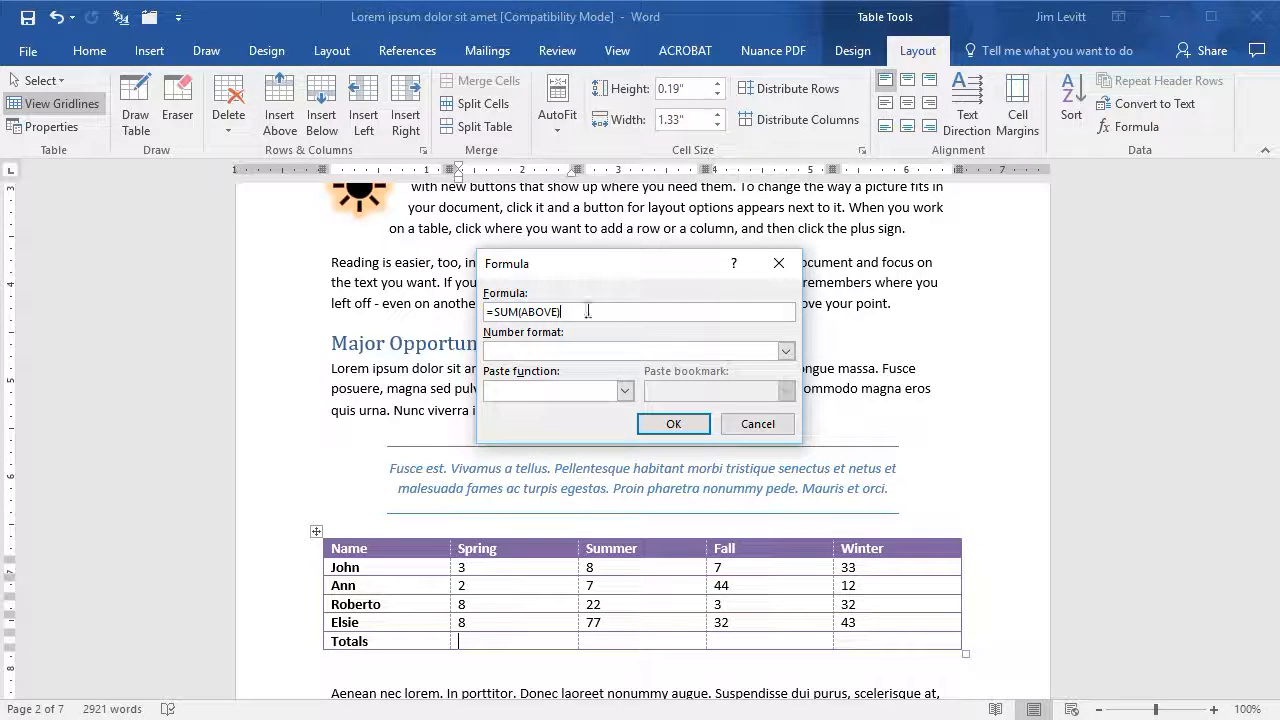
left_click(672, 424)
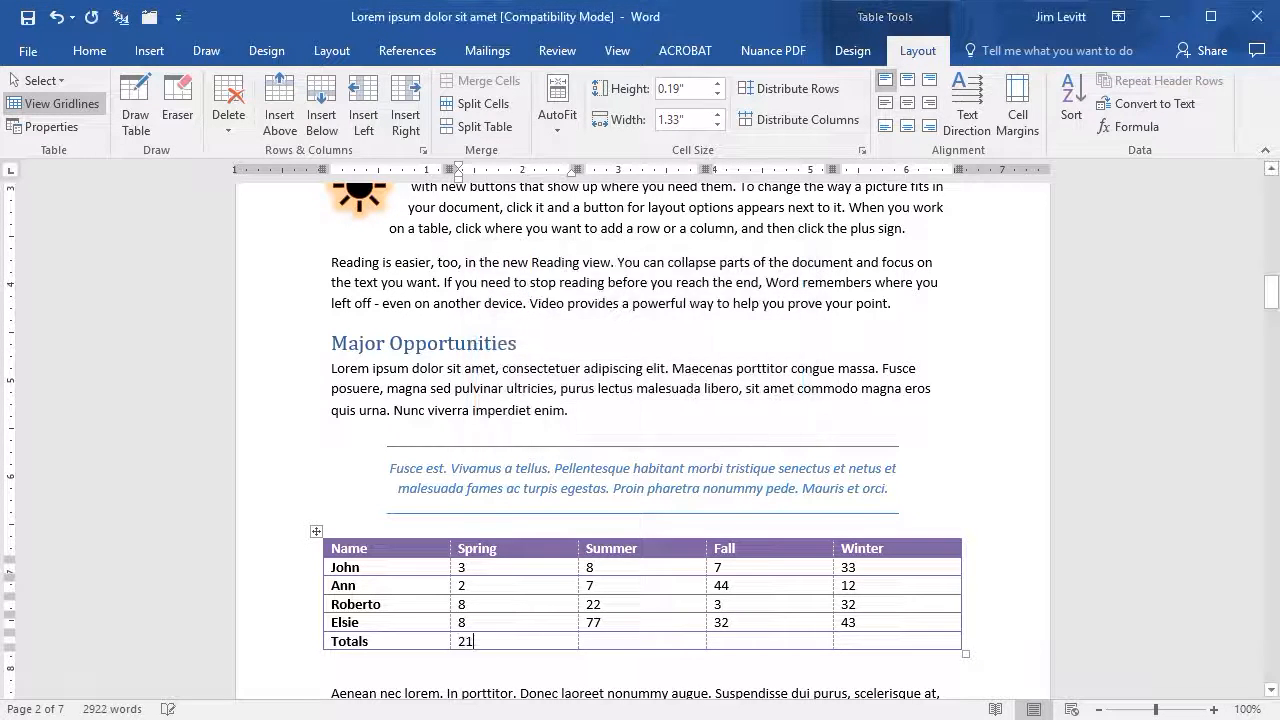
left_click(622, 636)
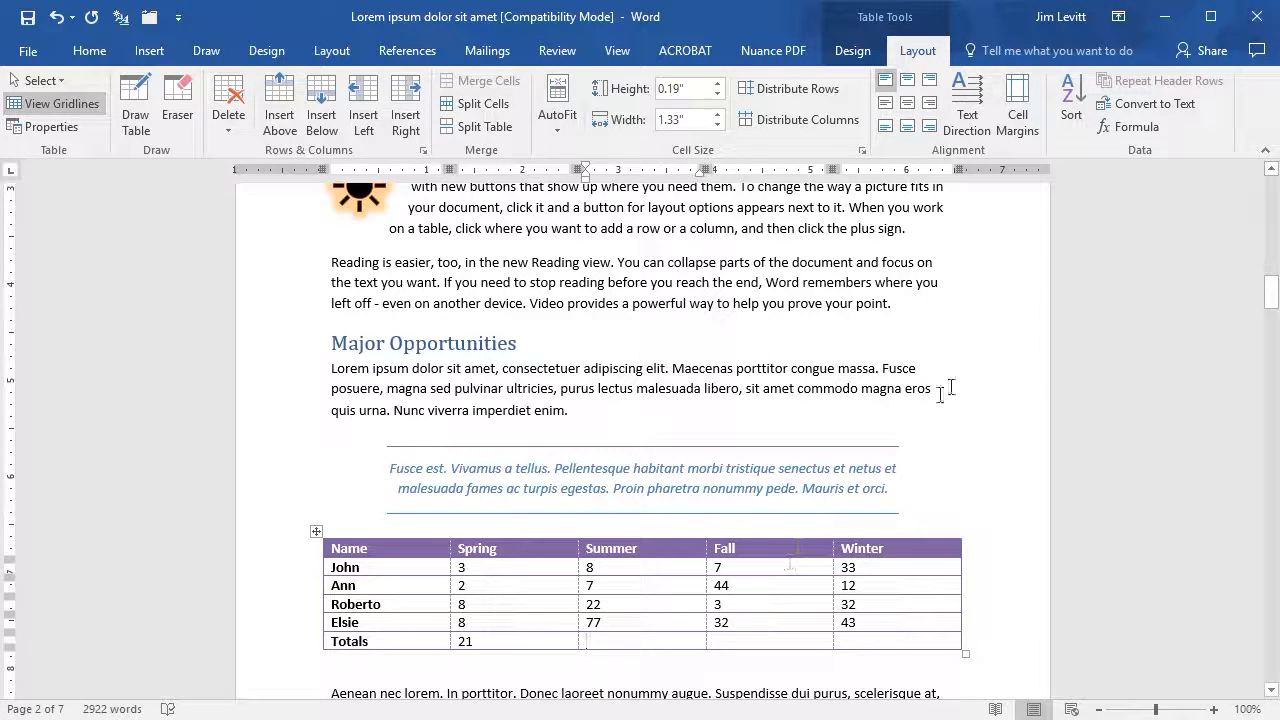
left_click(1142, 129)
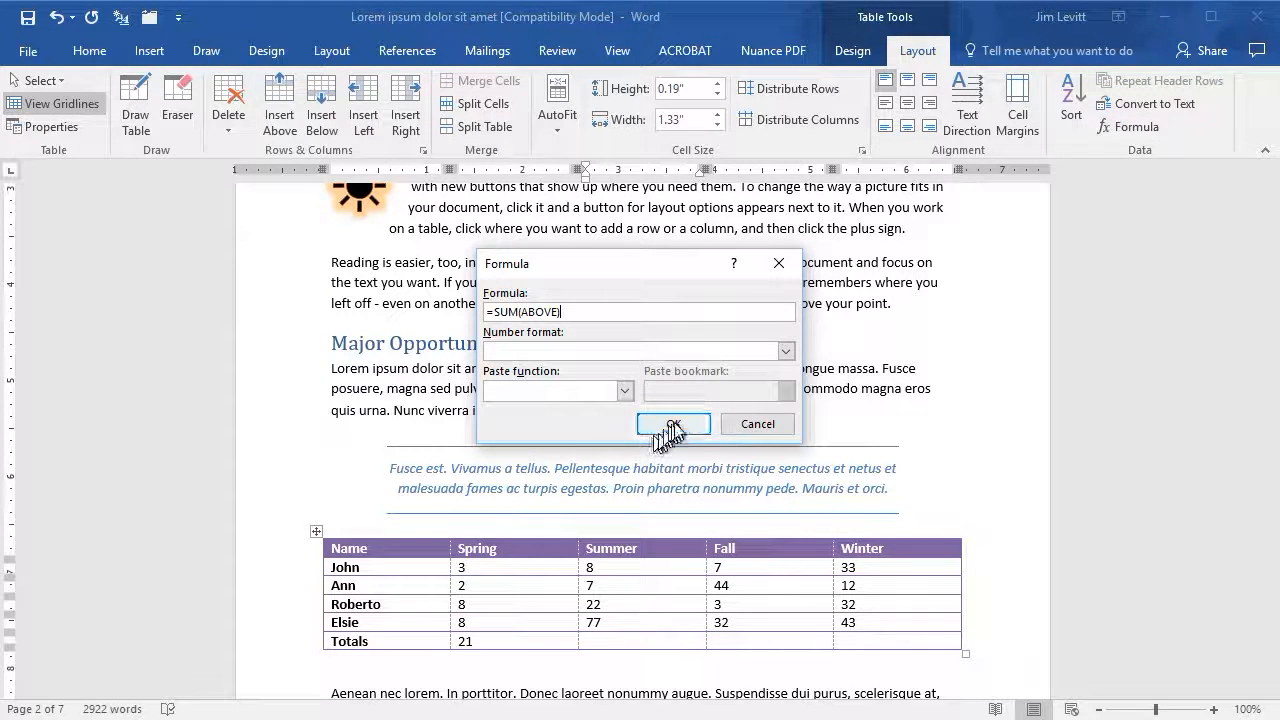
left_click(665, 428)
left_click(764, 640)
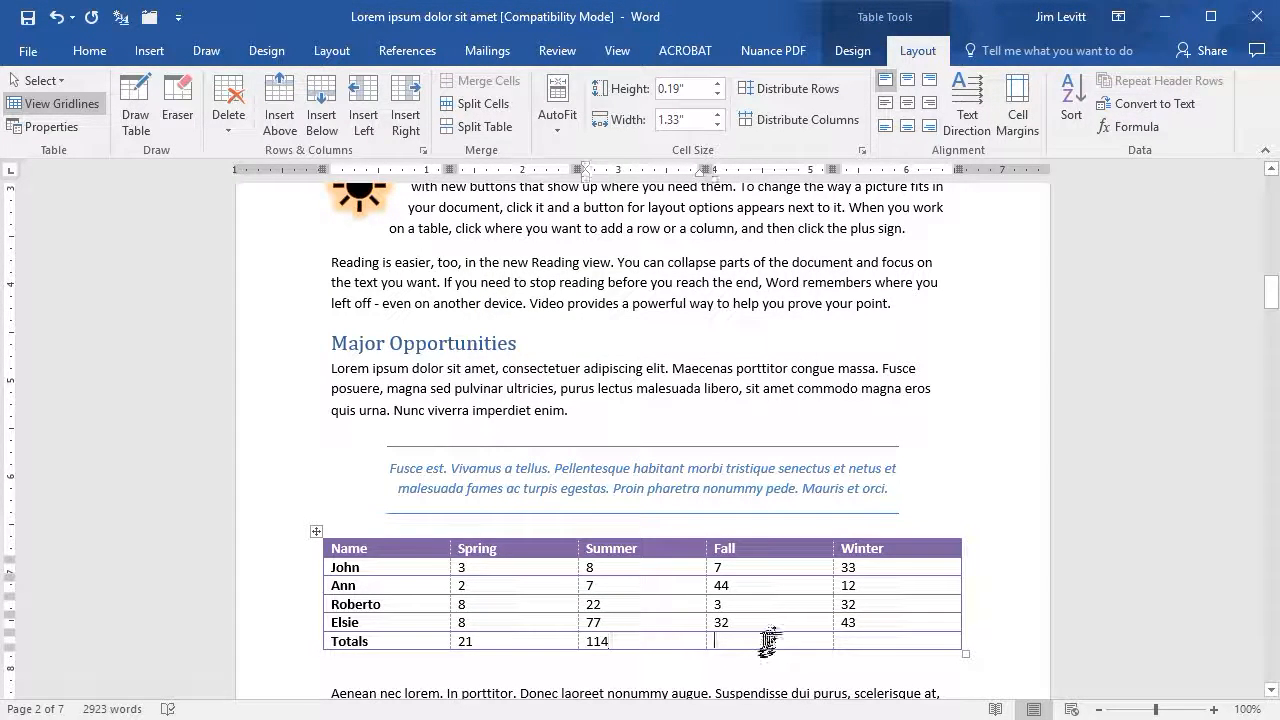
left_click(1150, 130)
left_click(672, 425)
- Insert an =average(ABOVE) formula in the Winter Totals cell using the $#,##0.00;($#,##0.00) number format
left_click(870, 641)
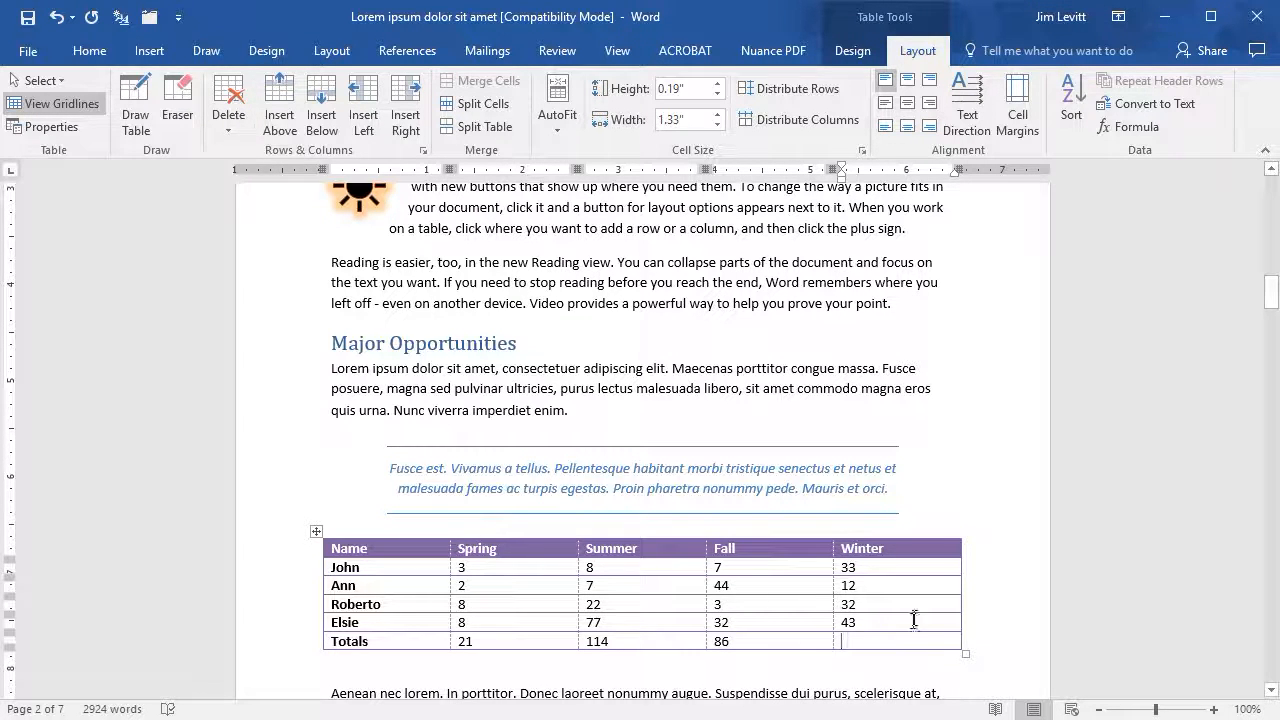
left_click(1123, 127)
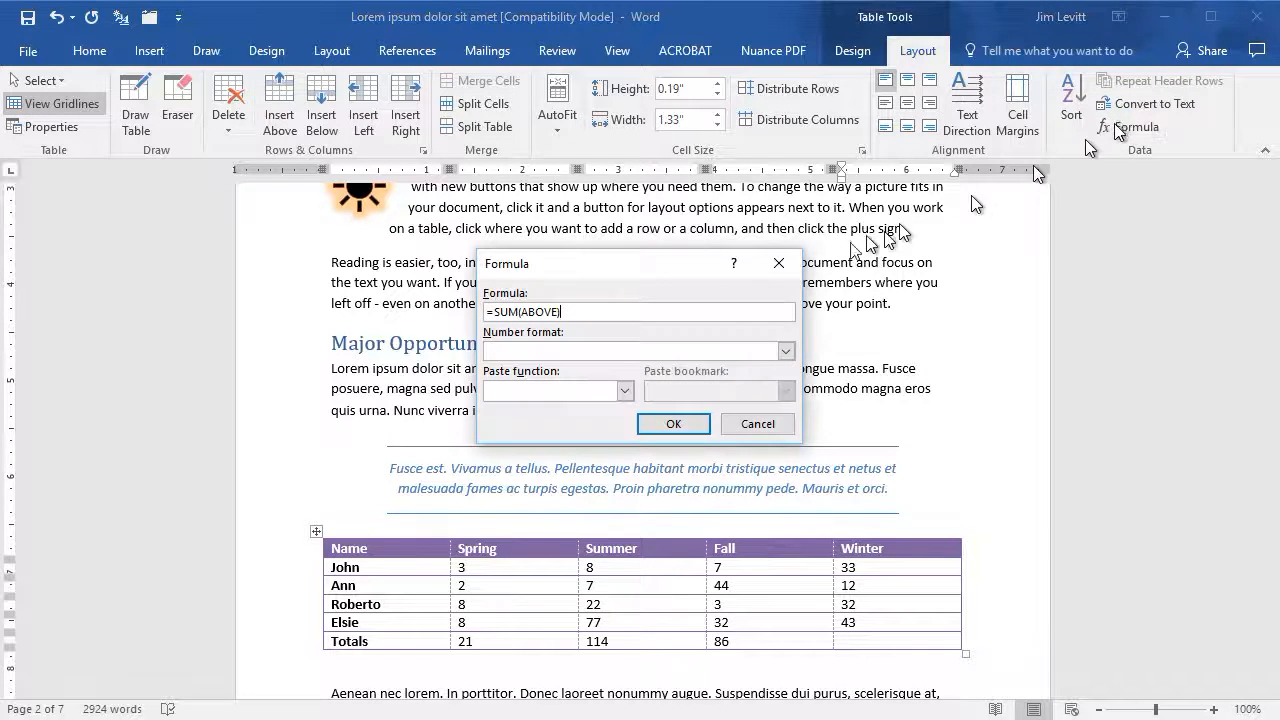
left_click(518, 312)
key("BackSpace")
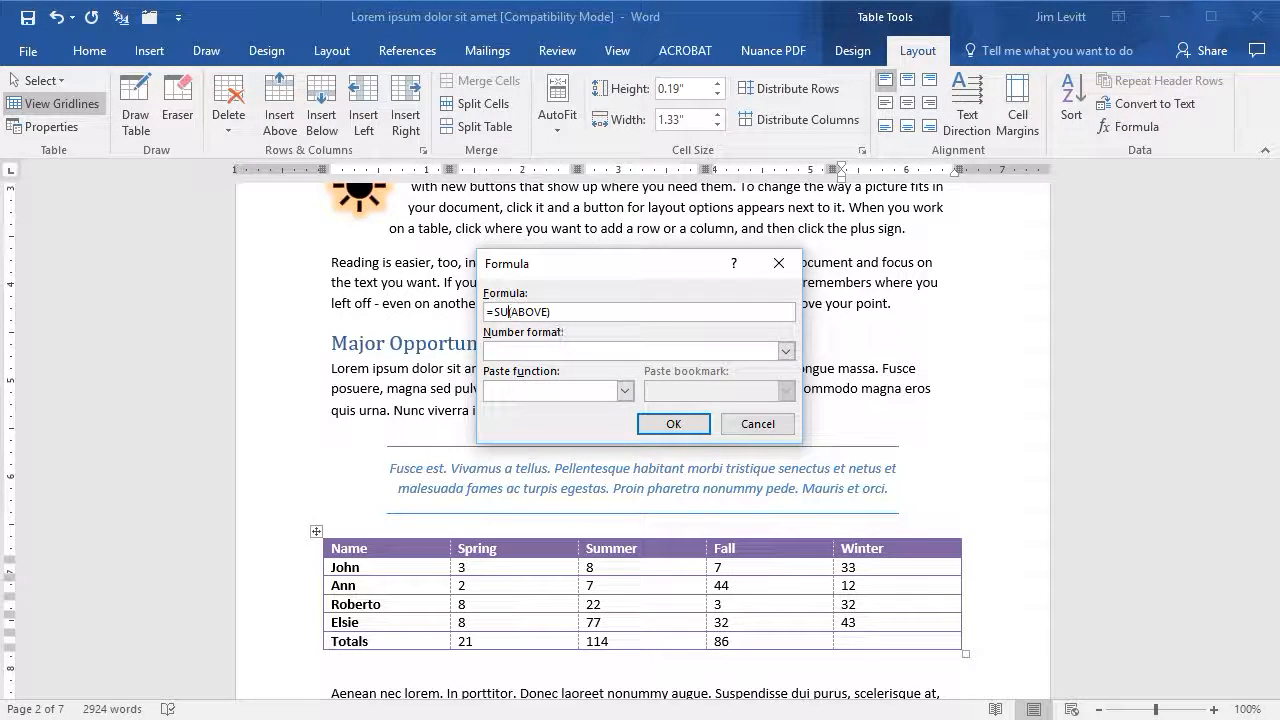
key("BackSpace")
type("average")
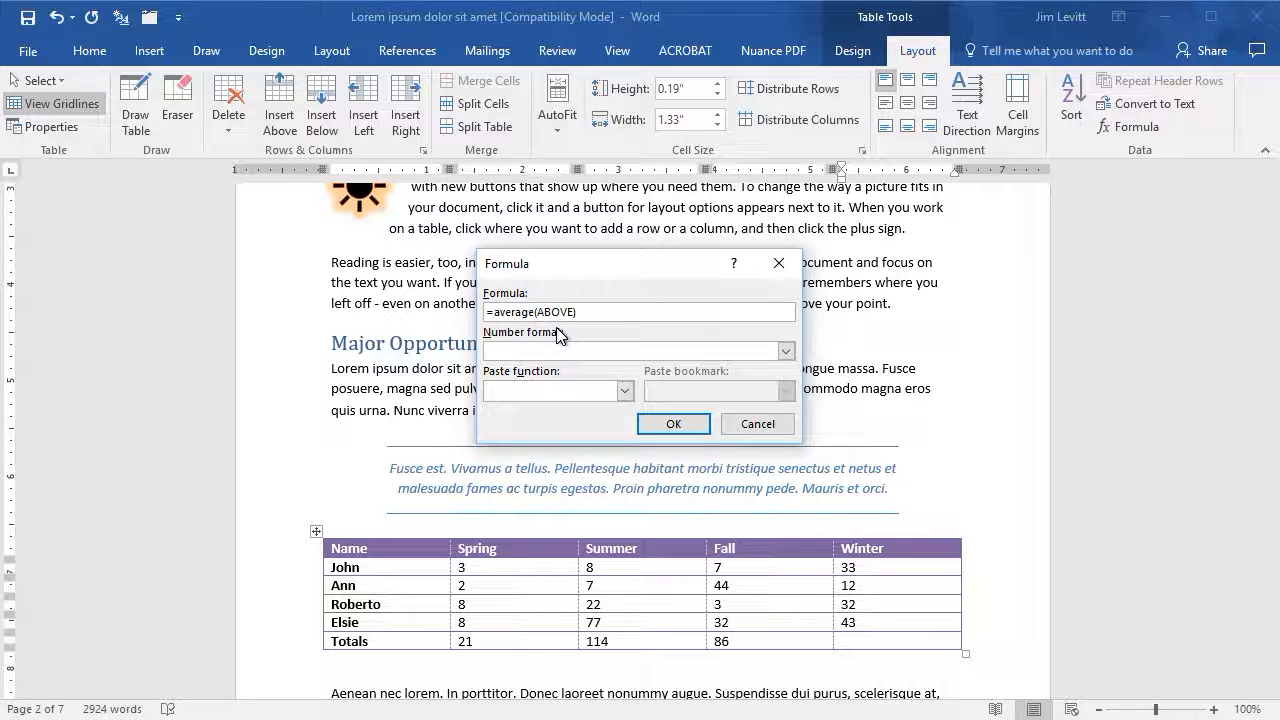
left_click(786, 352)
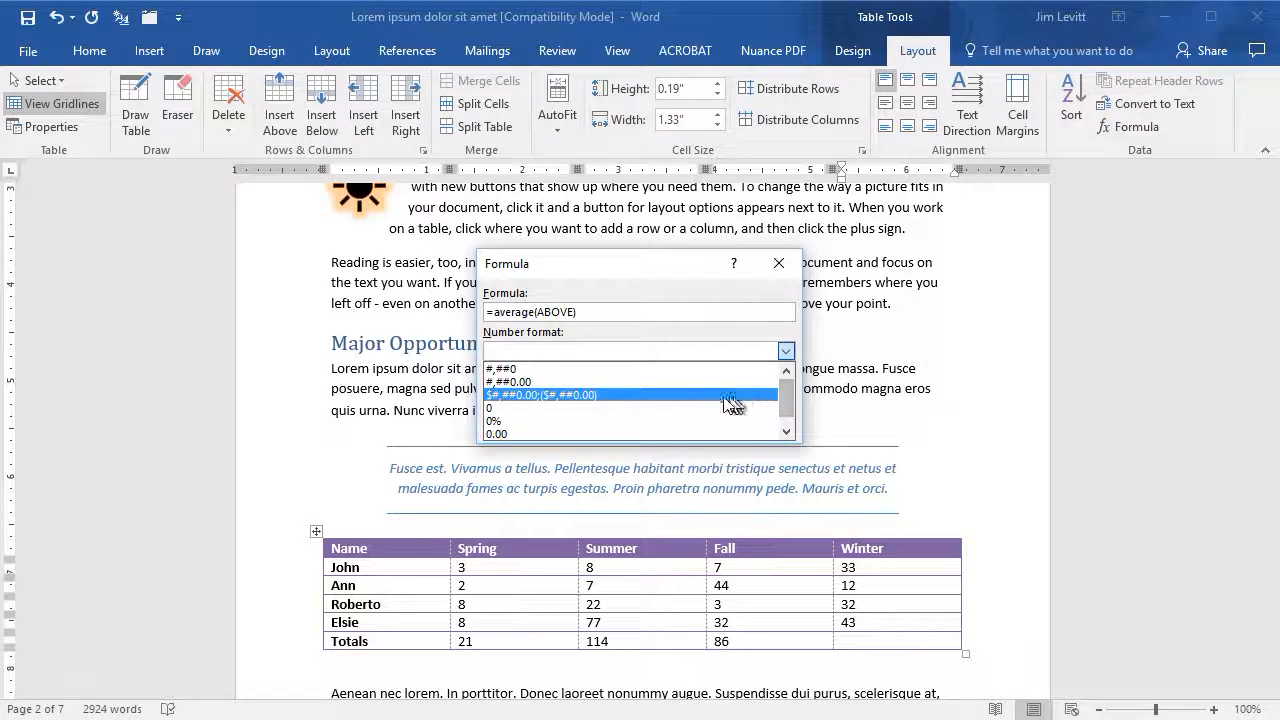
left_click(631, 395)
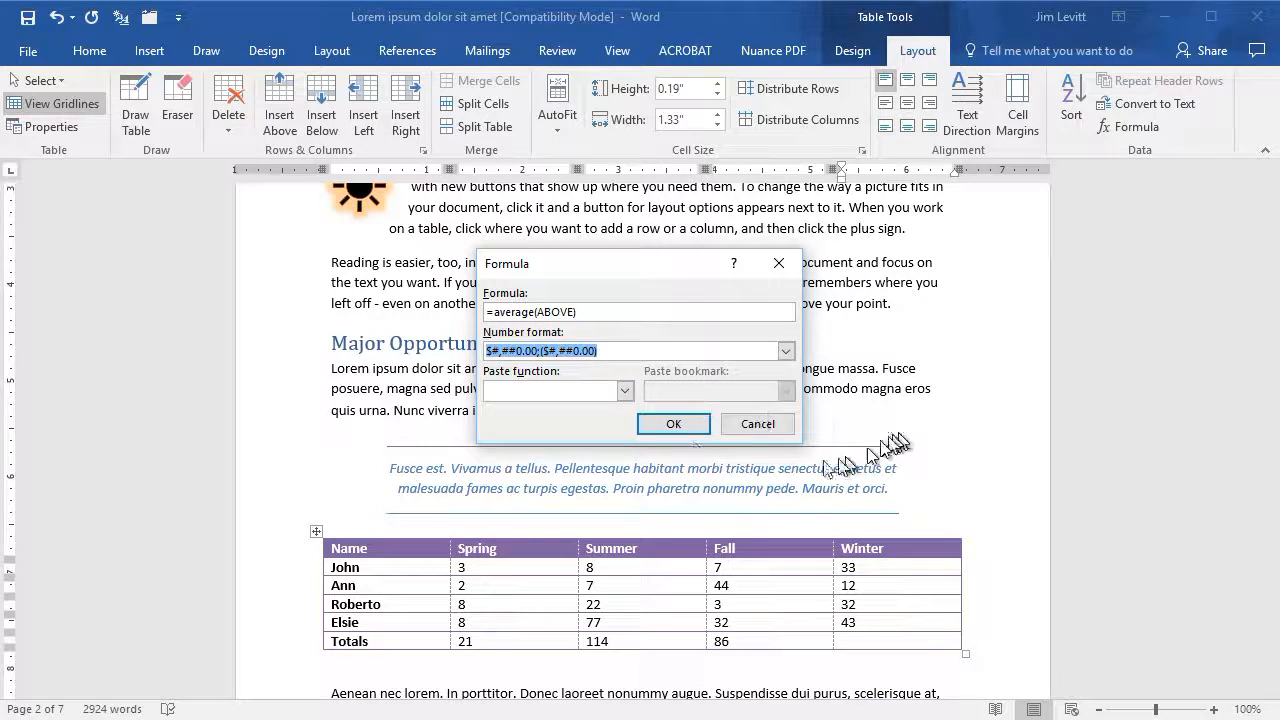
left_click(673, 424)
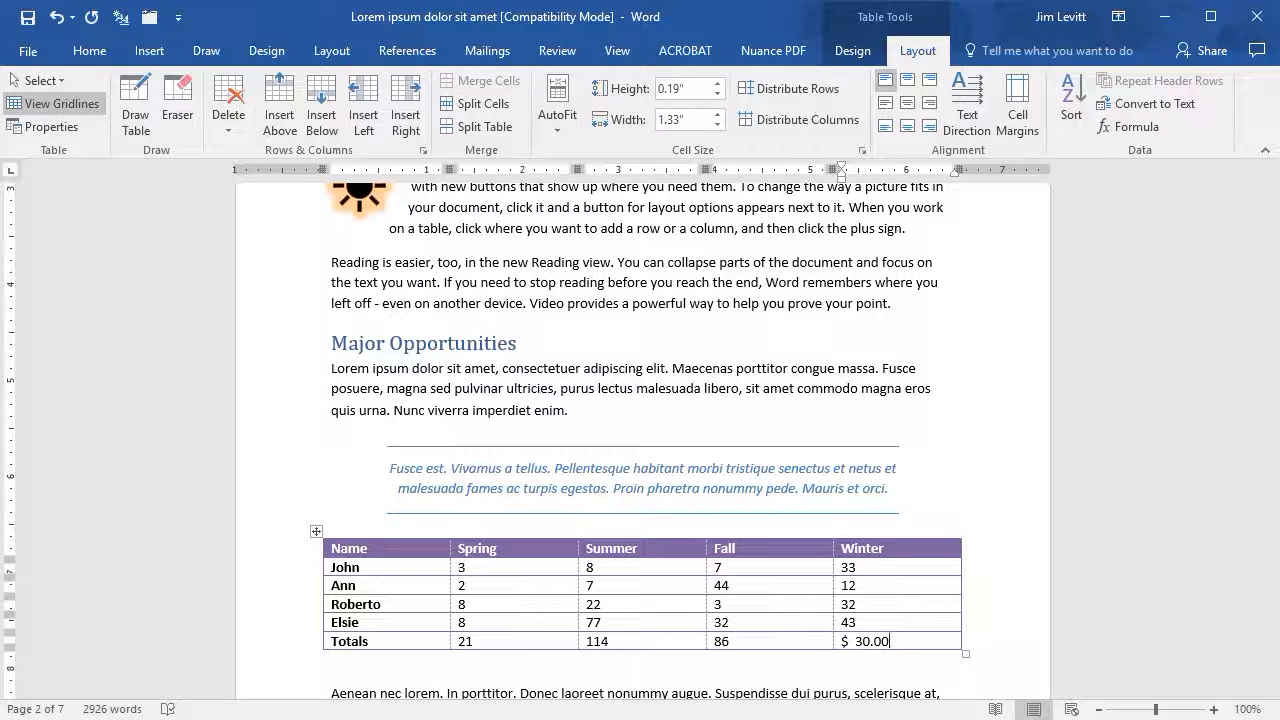
- Widen the Winter column by moving its left border slightly leftward
scroll(988, 571, "down", 2)
scroll(640, 430, "down", 2)
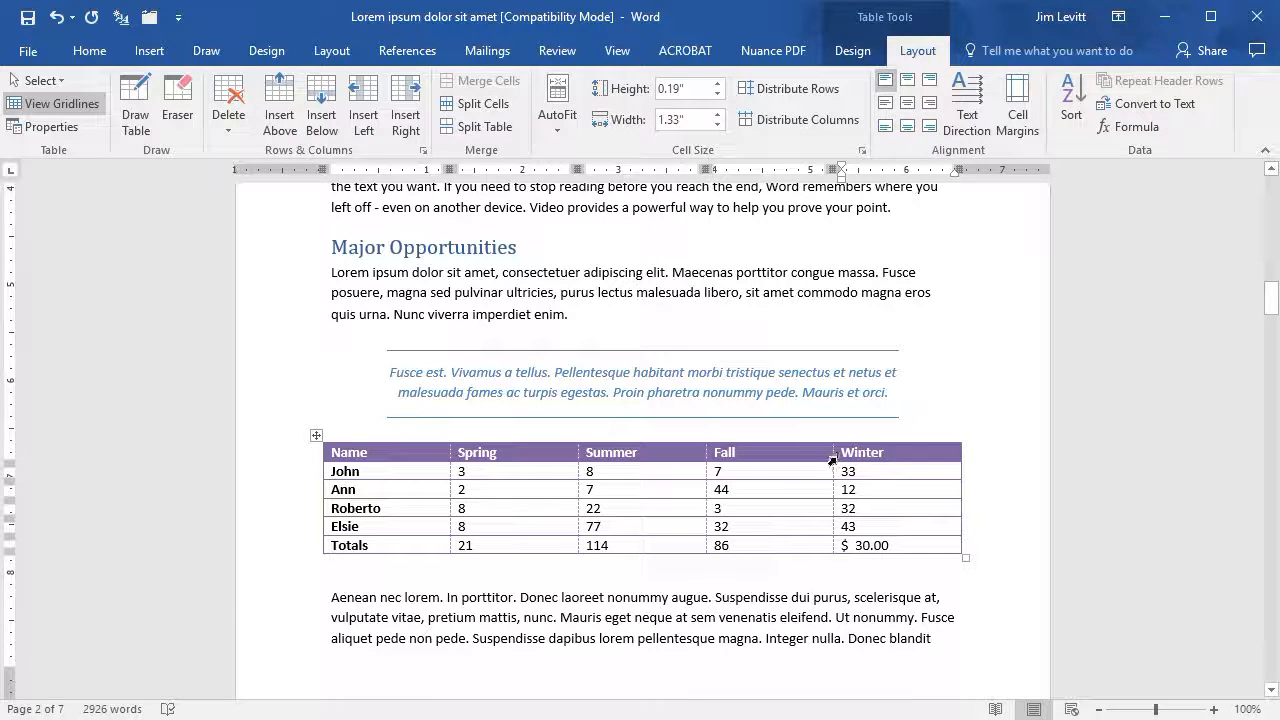
mouse_move(832, 473)
left_mouse_down()
mouse_move(811, 474)
mouse_move(855, 489)
mouse_move(814, 495)
mouse_move(826, 491)
left_mouse_up()
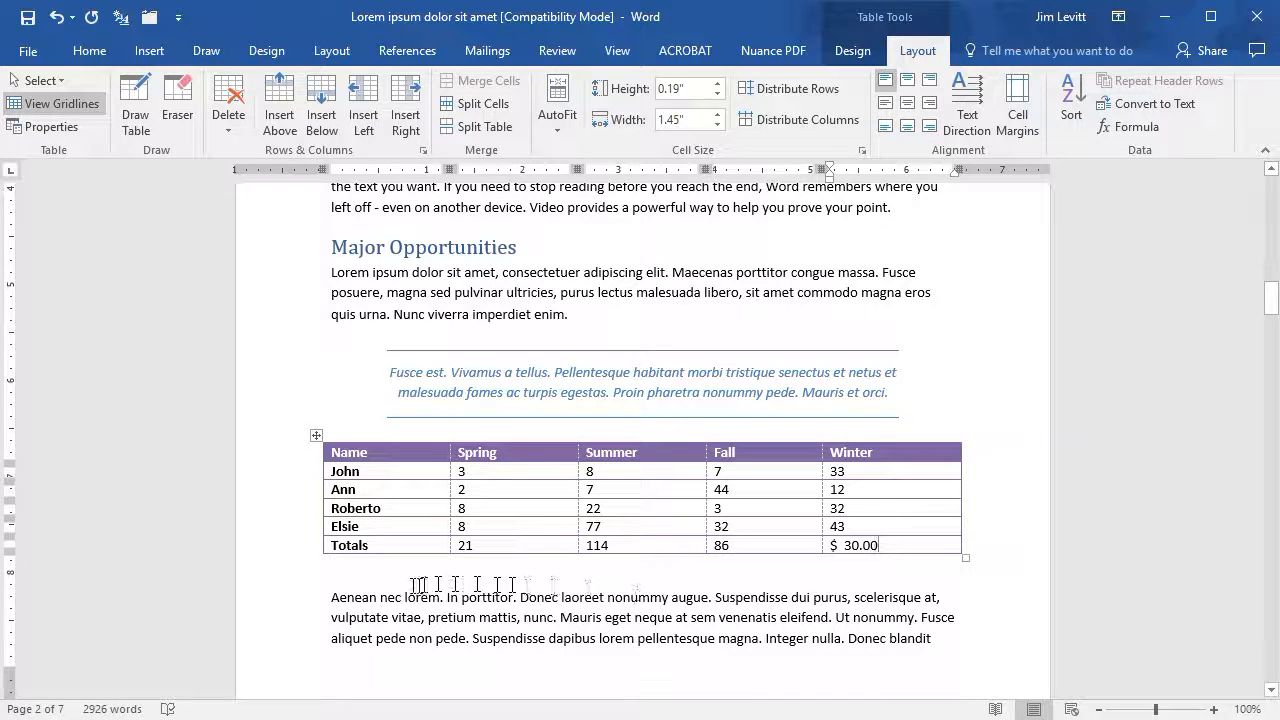
- Add a blank paragraph on the next page and insert a 2-column, 3-row table there
scroll(429, 665, "down", 3)
scroll(345, 527, "down", 4)
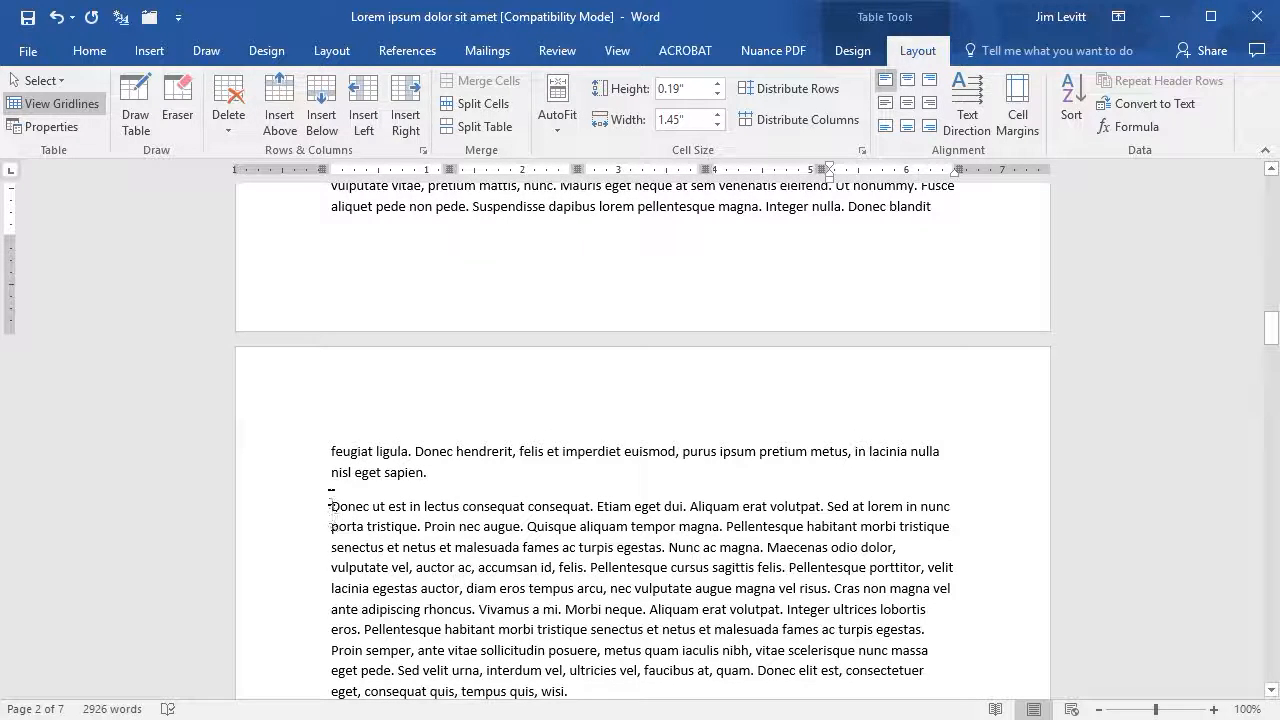
left_click(331, 506)
key("Return")
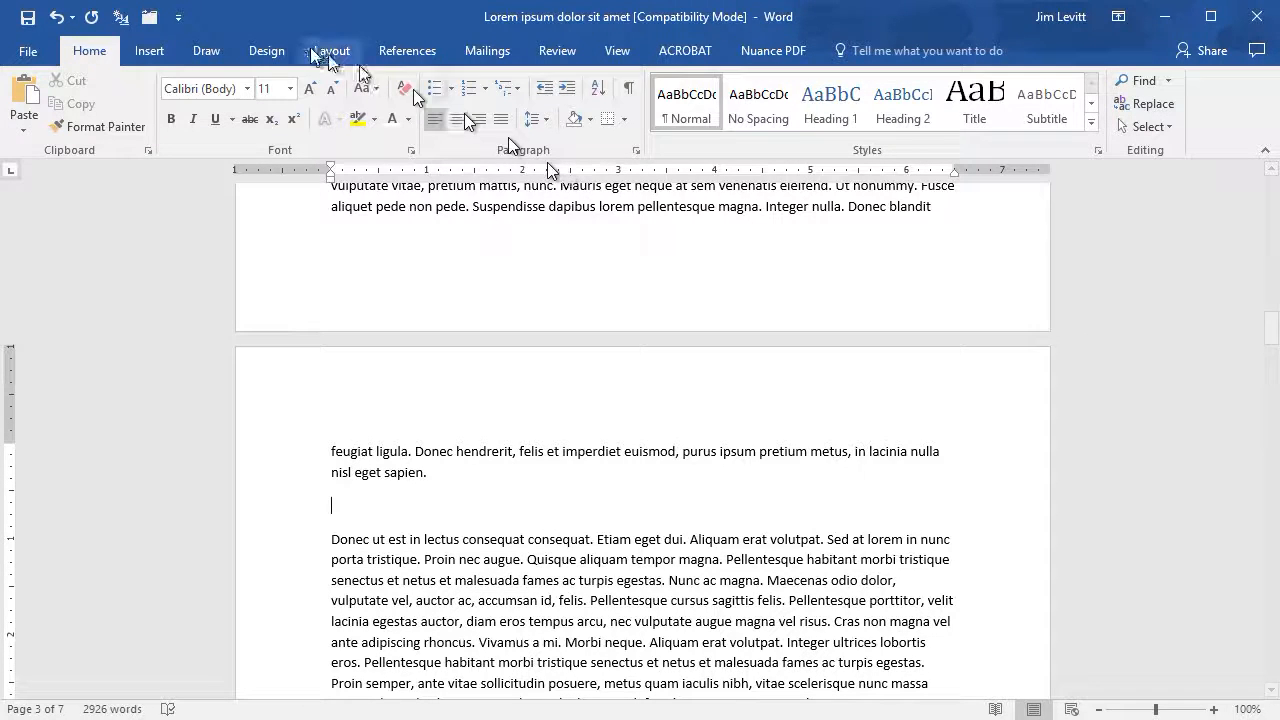
left_click(159, 56)
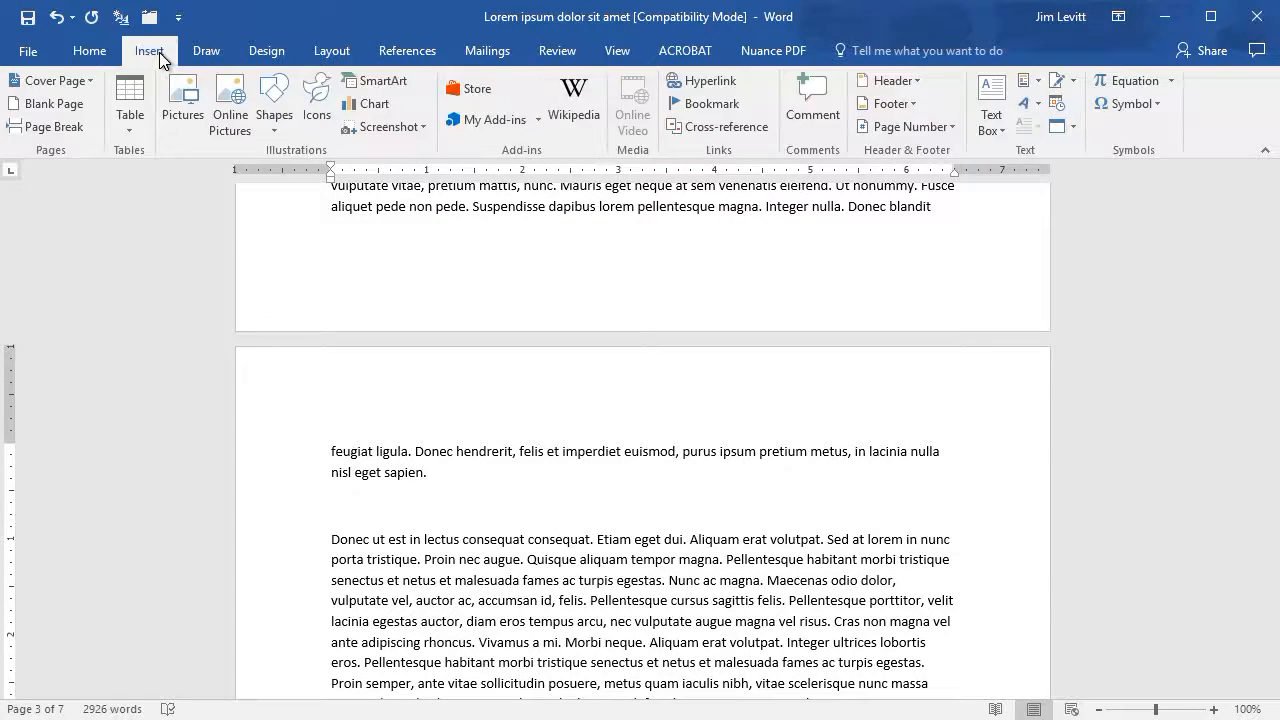
left_click(129, 100)
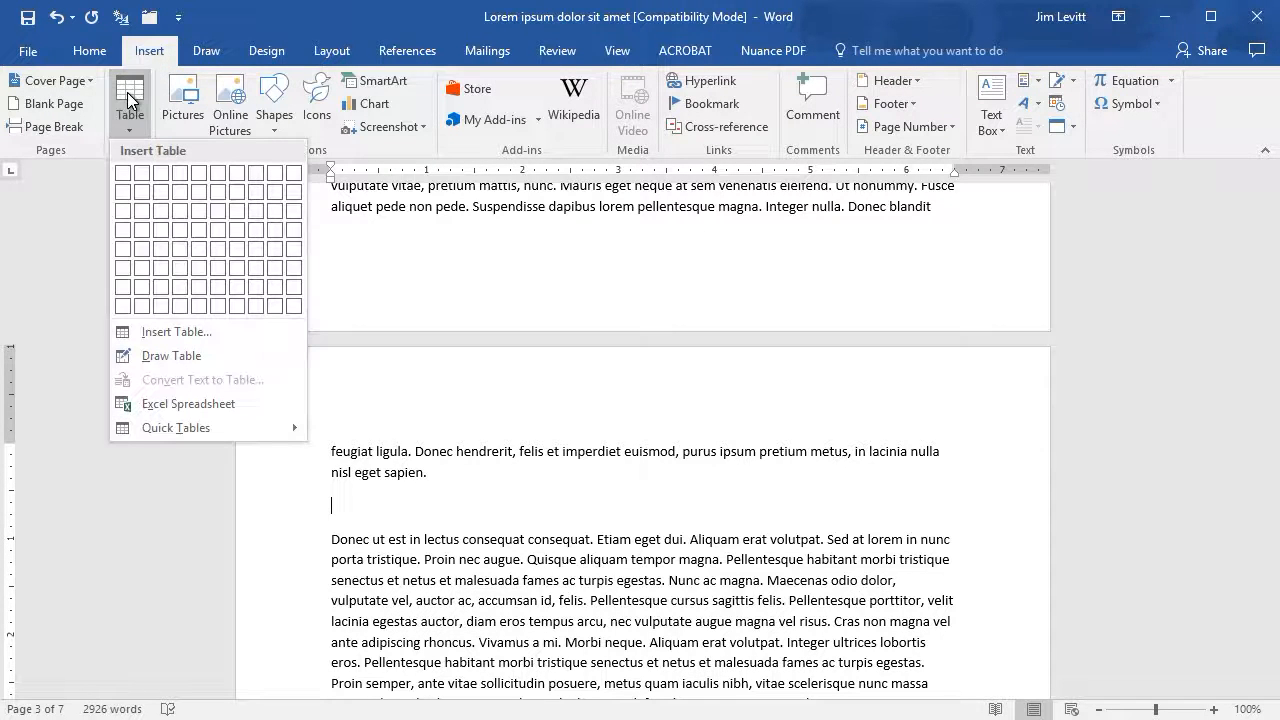
left_click(141, 218)
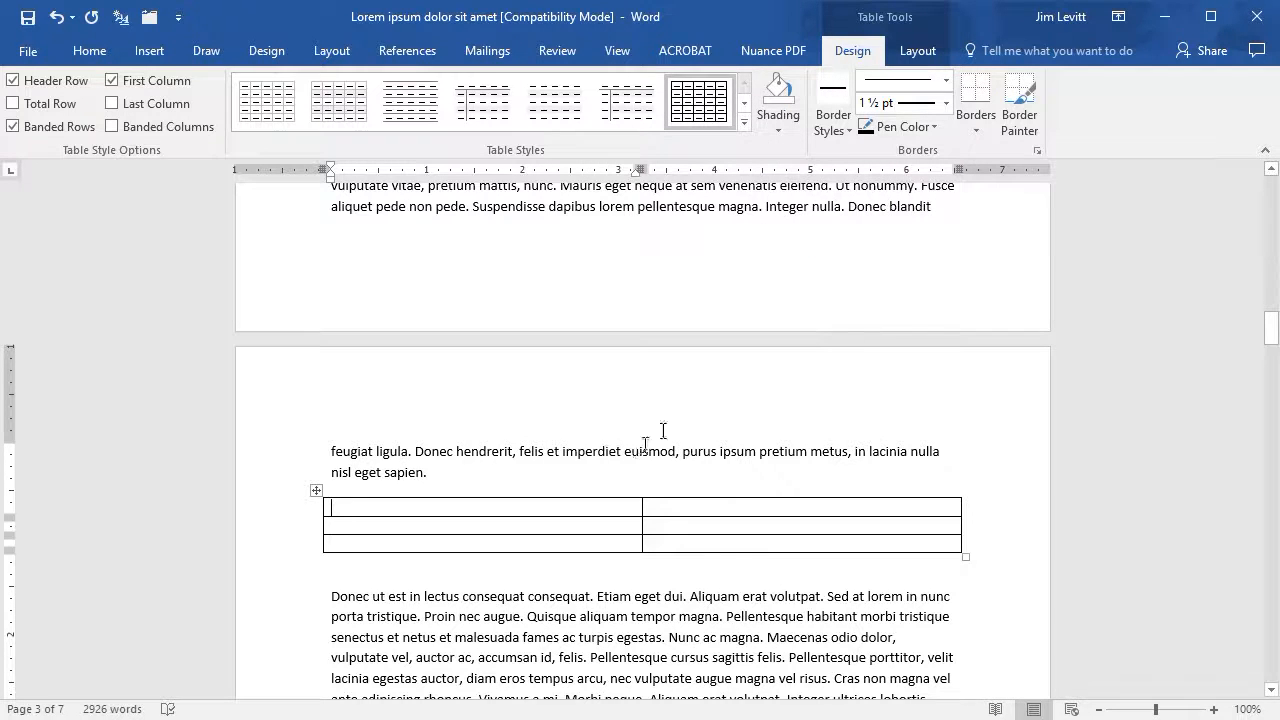
- Remove all borders from the new two-column table
left_click(977, 132)
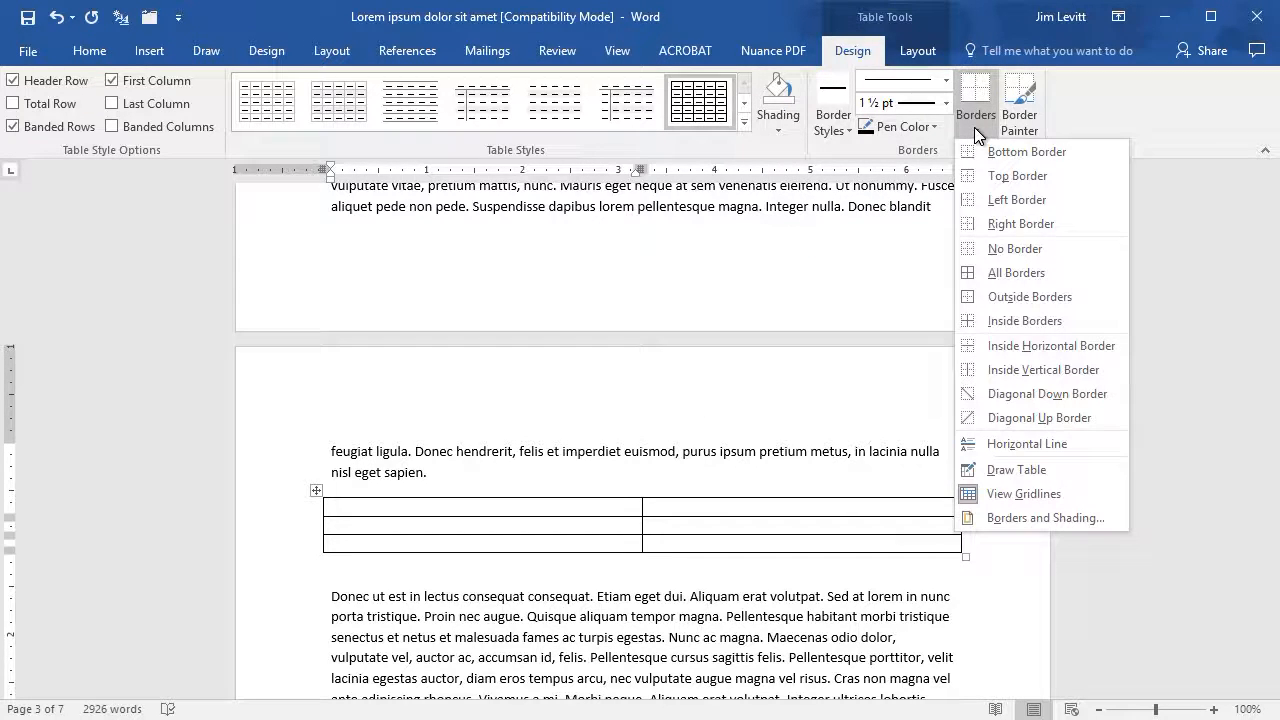
left_click(971, 258)
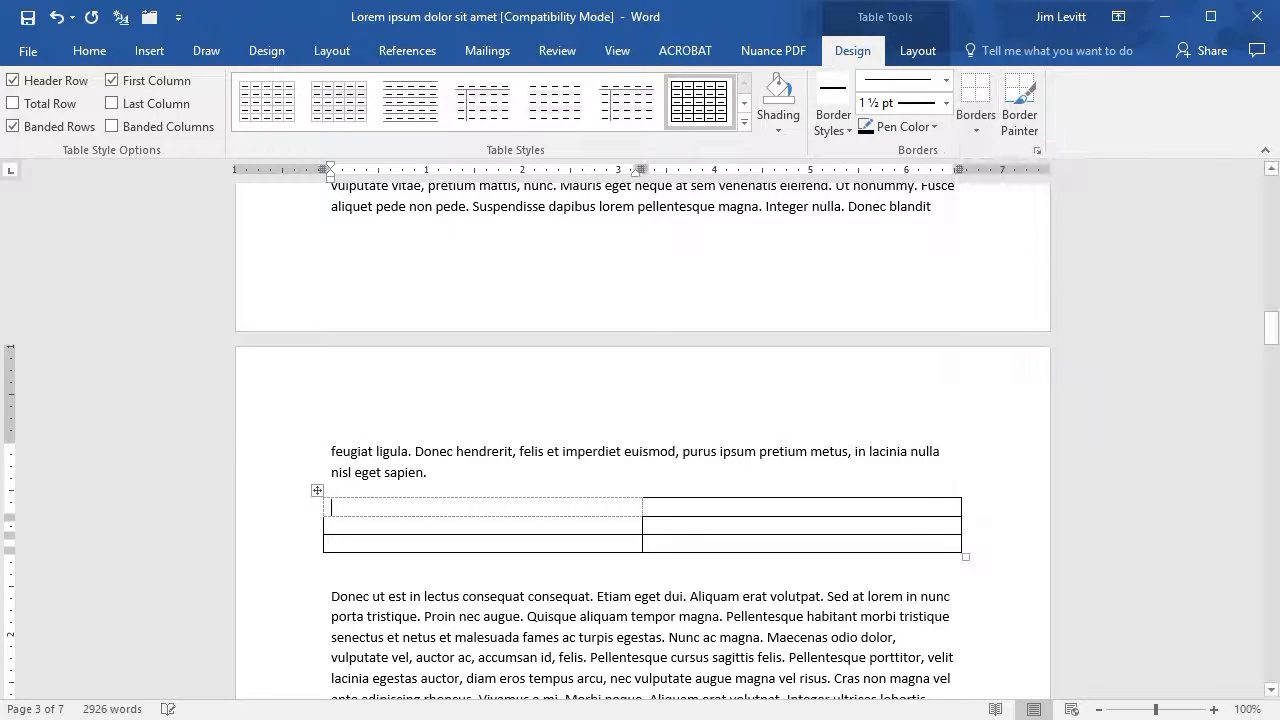
left_click(316, 491)
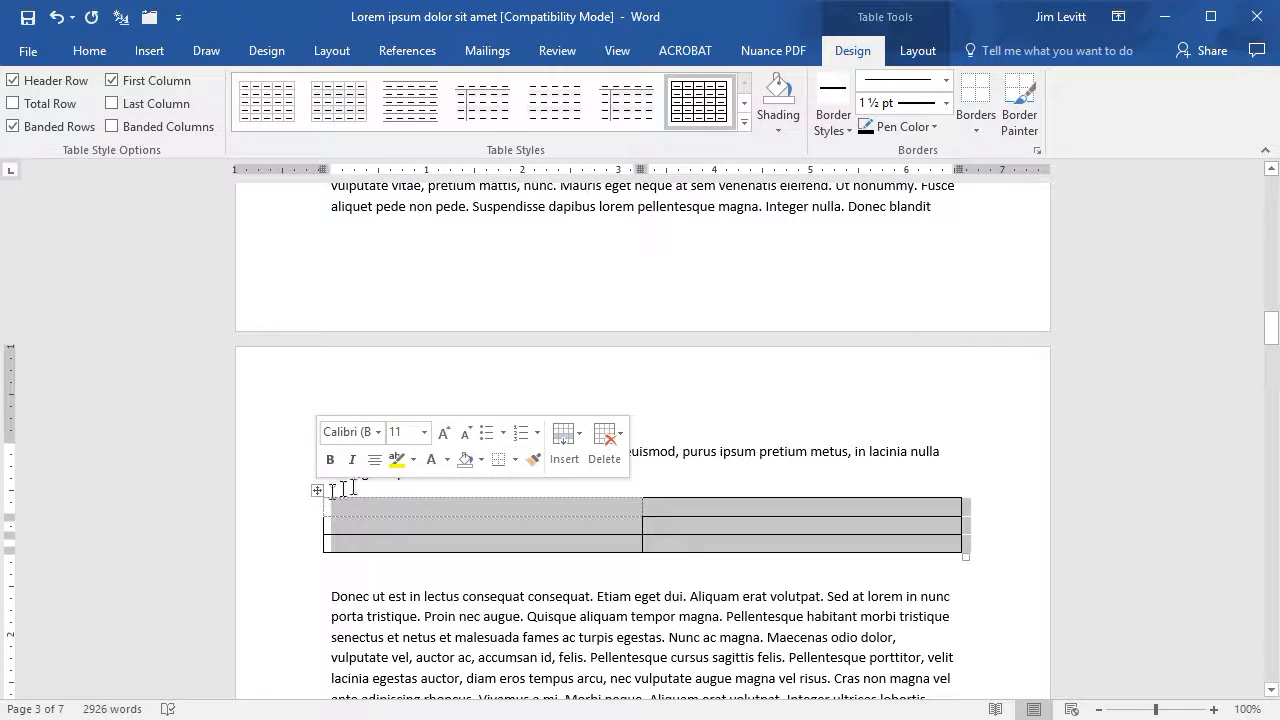
left_click(985, 122)
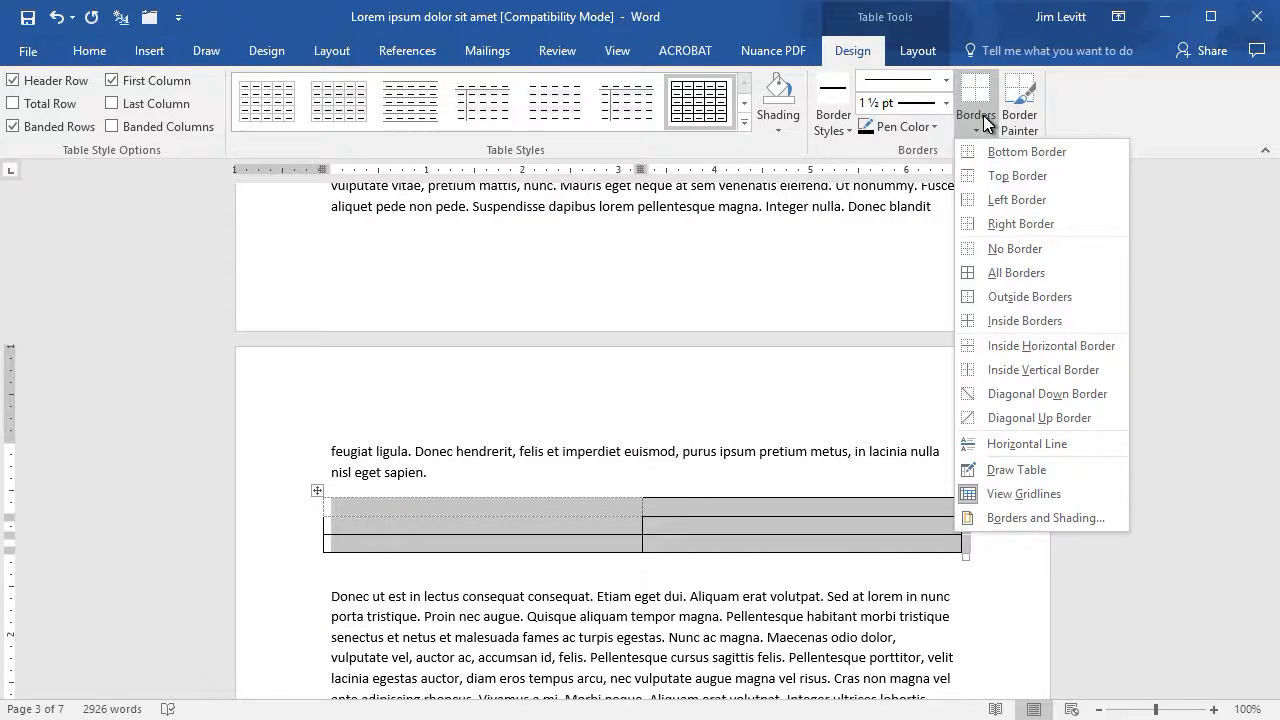
left_click(1010, 246)
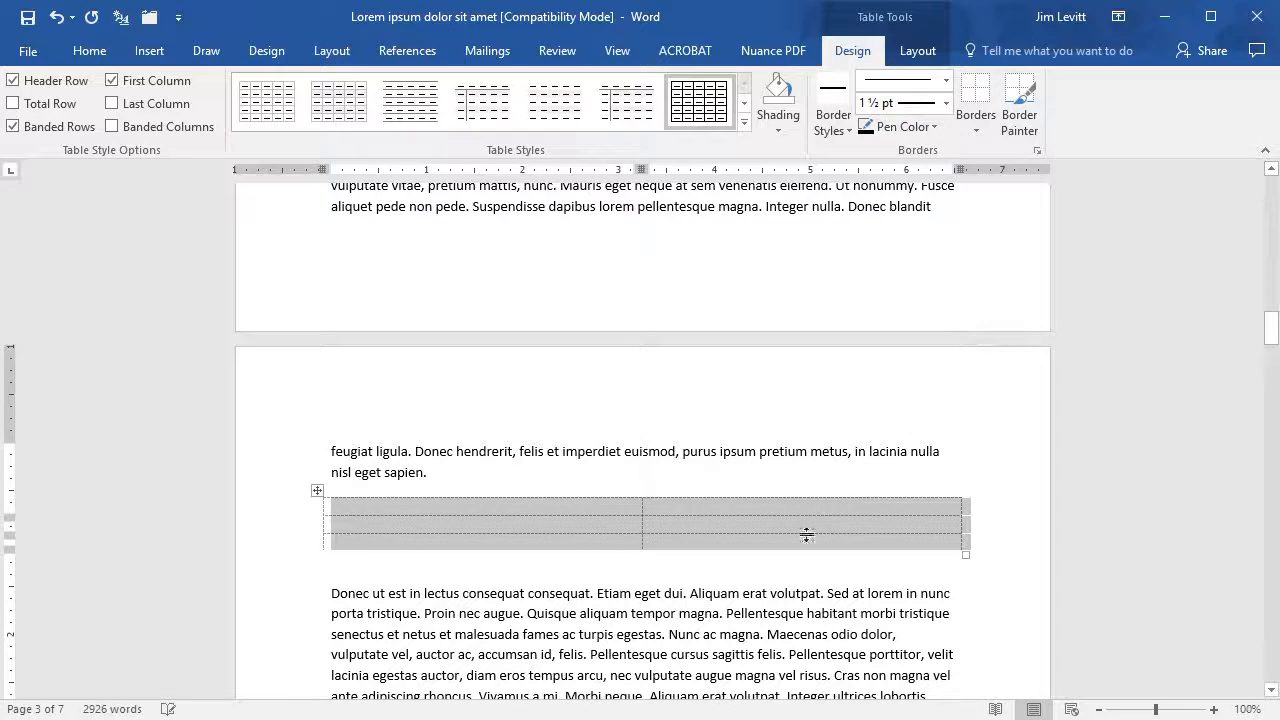
left_click(707, 466)
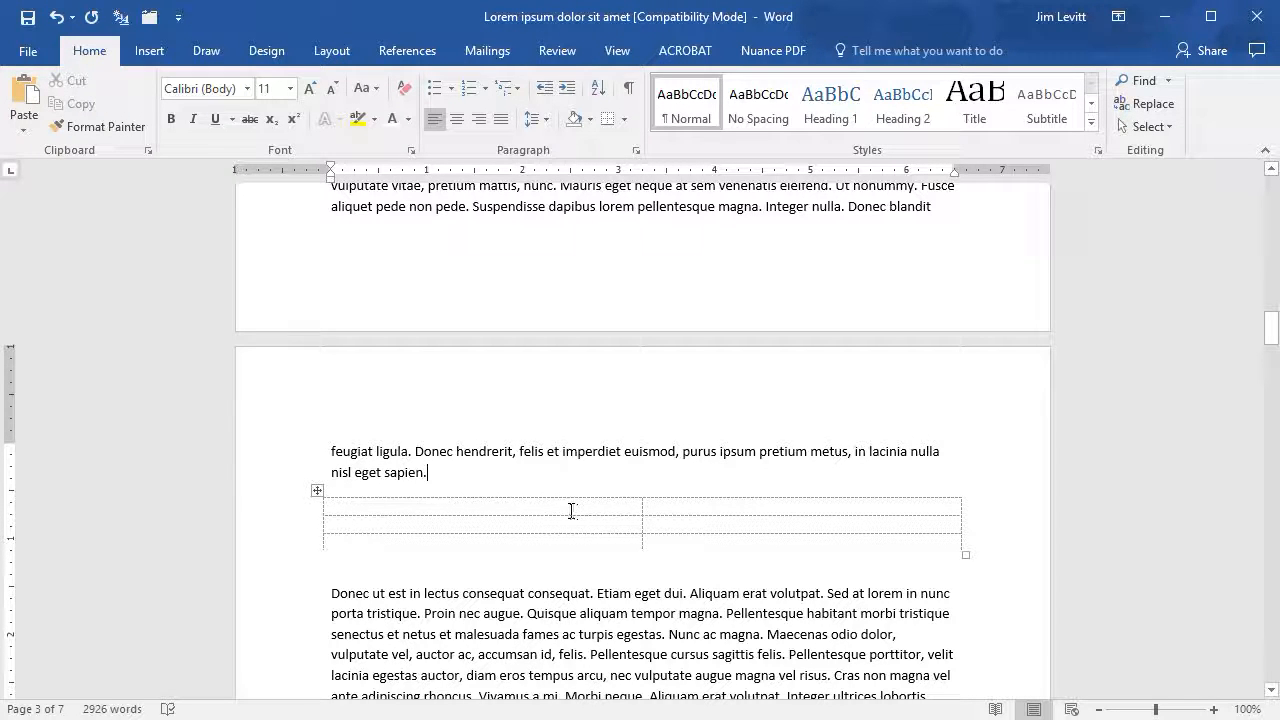
- Enter the headers January meals and February meals in the table's first row
left_click(334, 506)
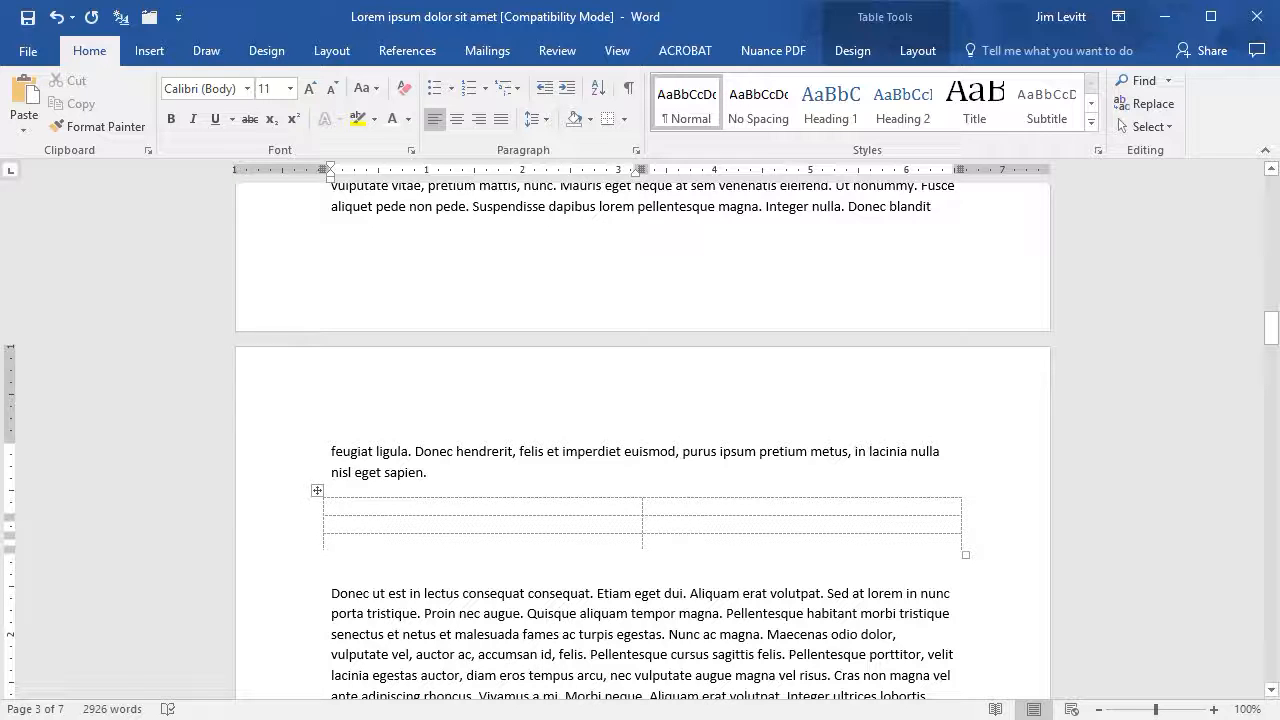
type("January mea")
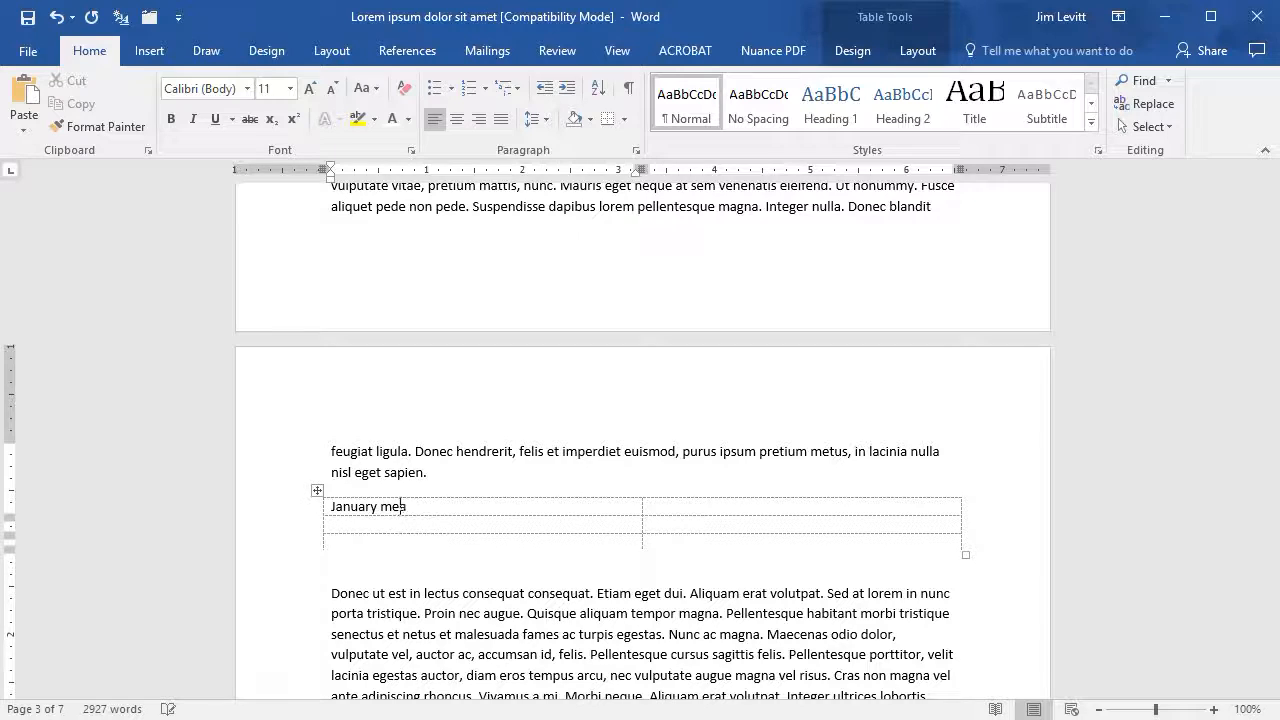
type("ls")
key("Tab")
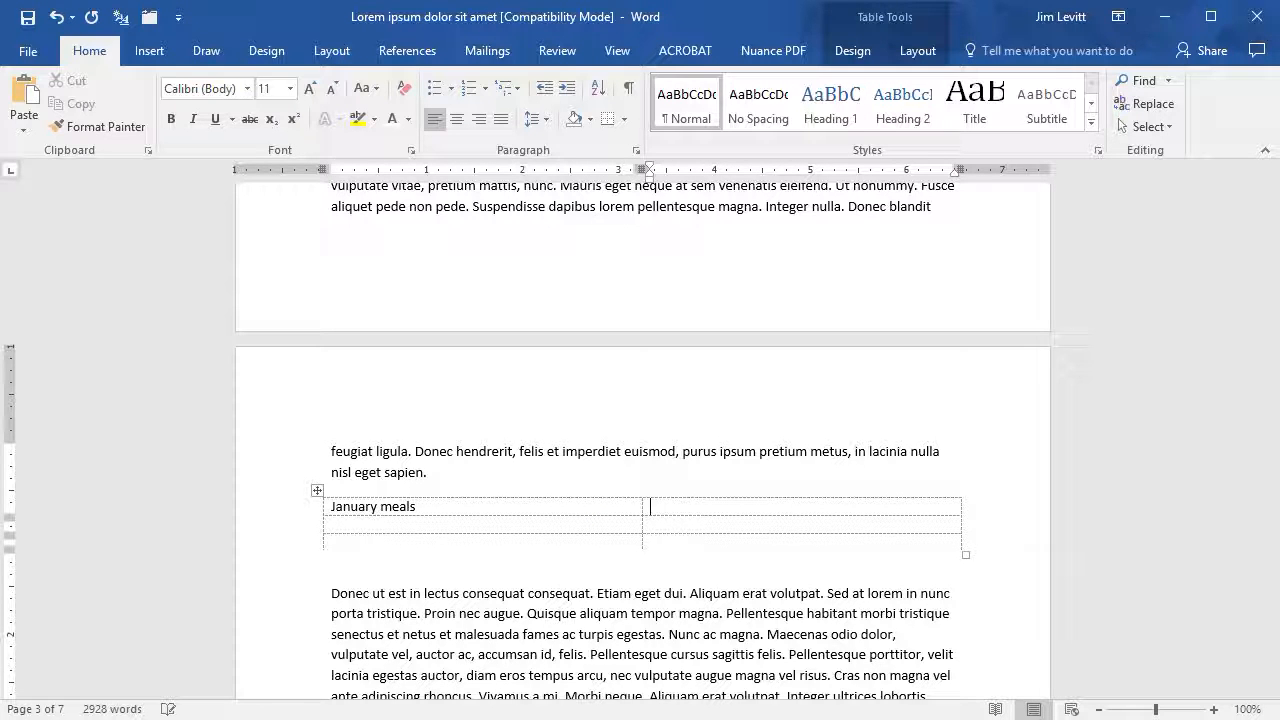
type("February ")
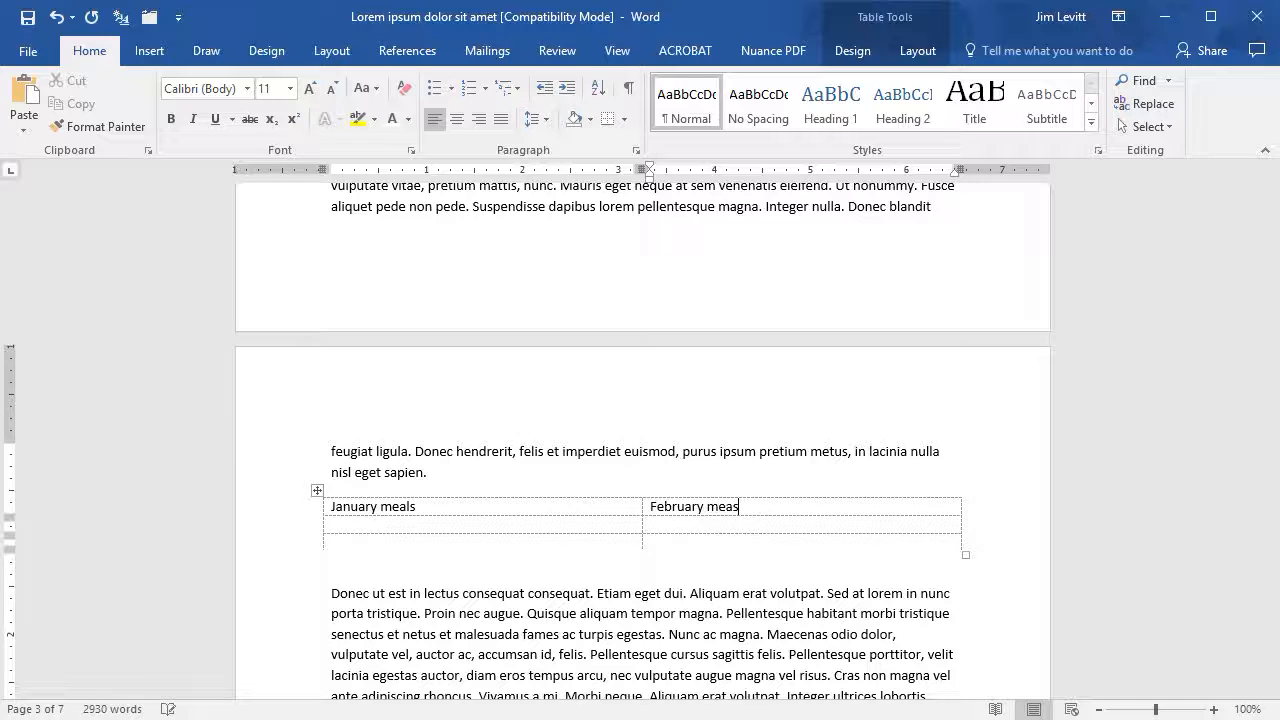
type("meals")
key("Tab")
- Fill the remaining rows with Bacon, Cheese, Oranges and Apples
left_click(651, 524)
key("Tab")
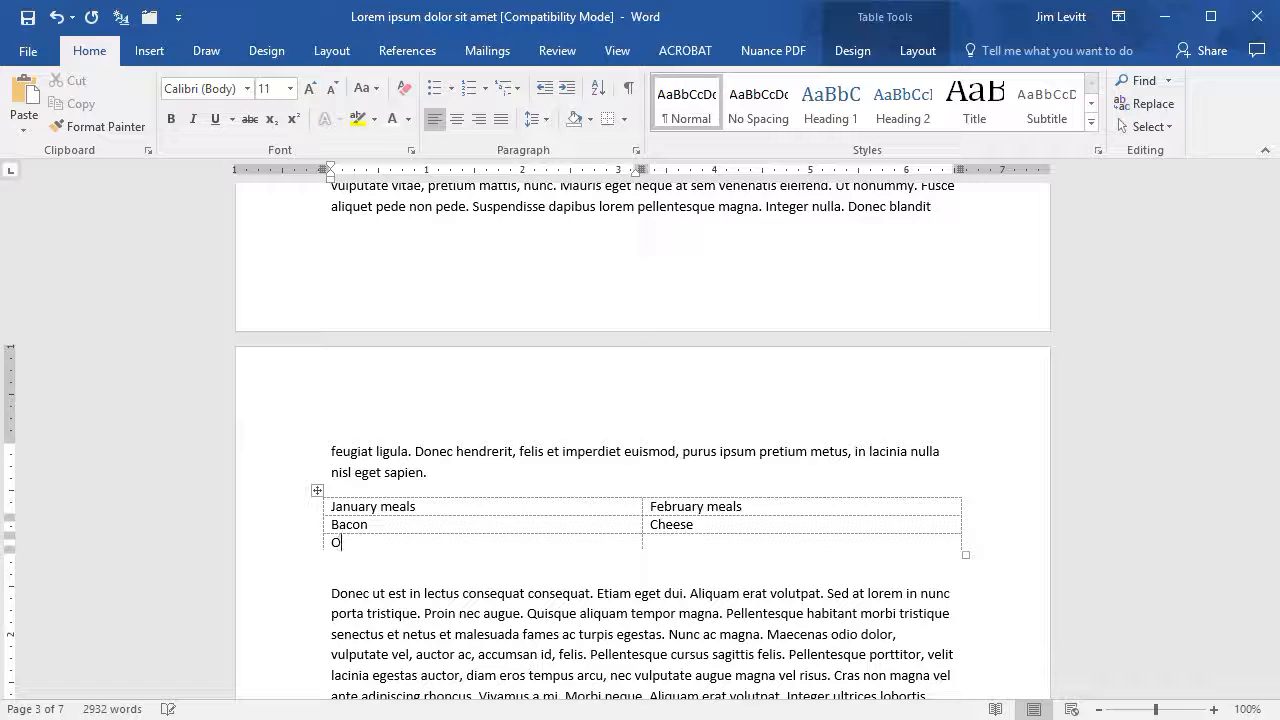
key("Tab")
type("Ap")
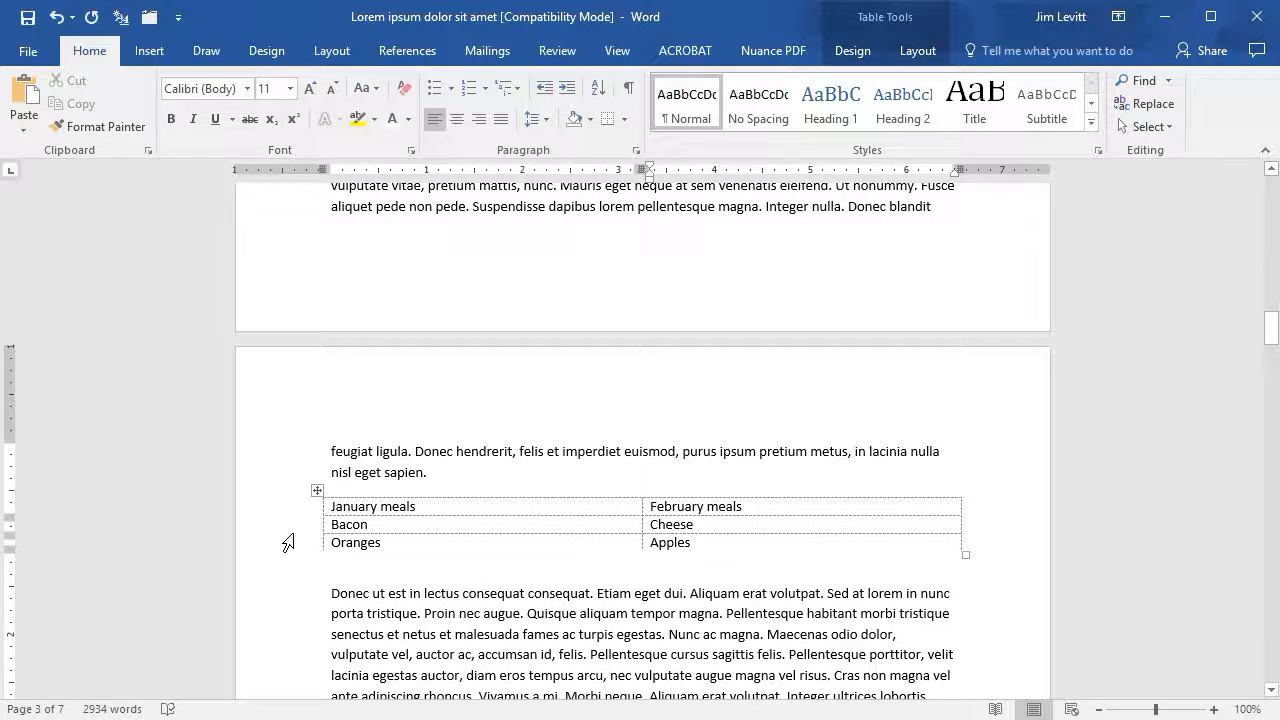
- Format the food items in the lower two rows as a bulleted list
left_click_drag(277, 517, 275, 543)
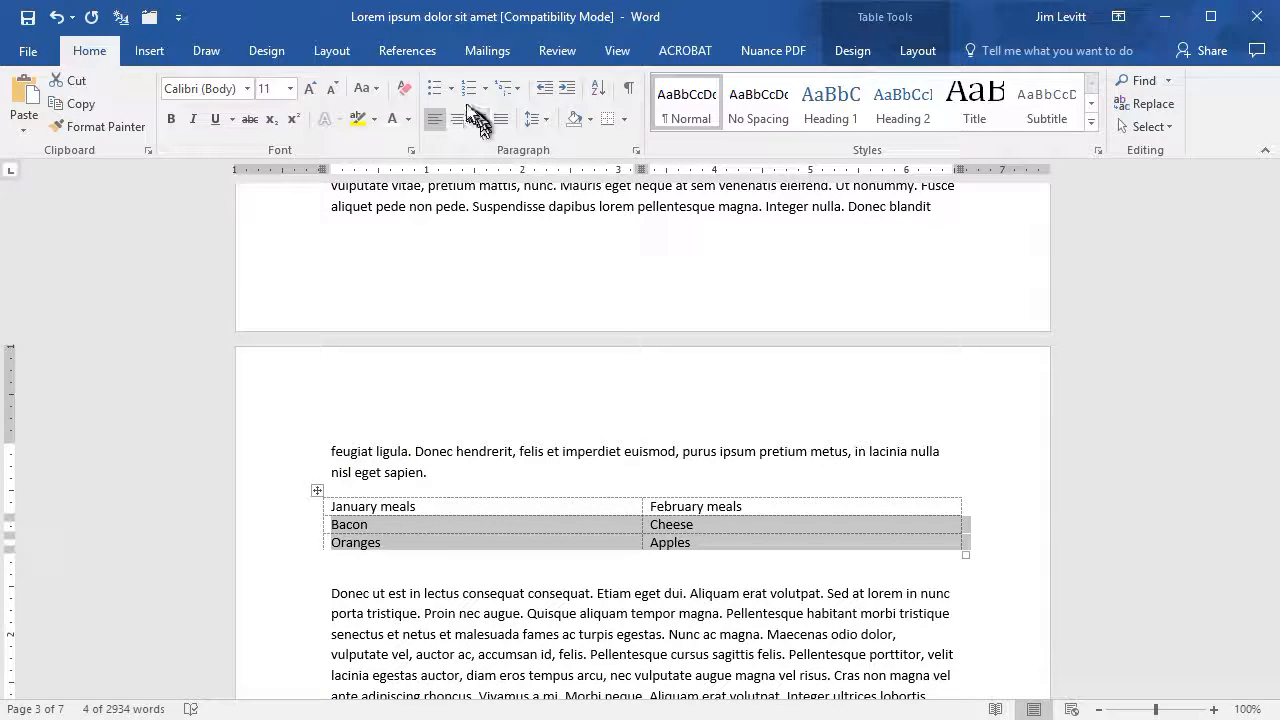
left_click(436, 89)
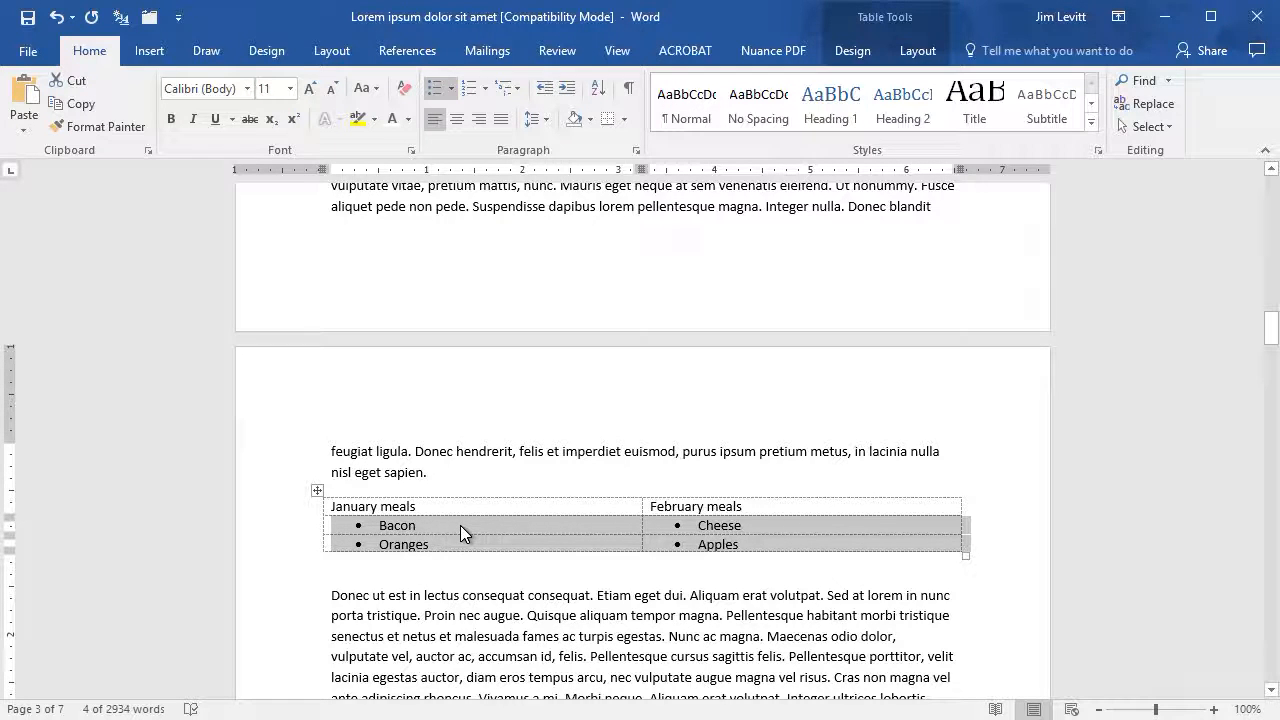
left_click(584, 462)
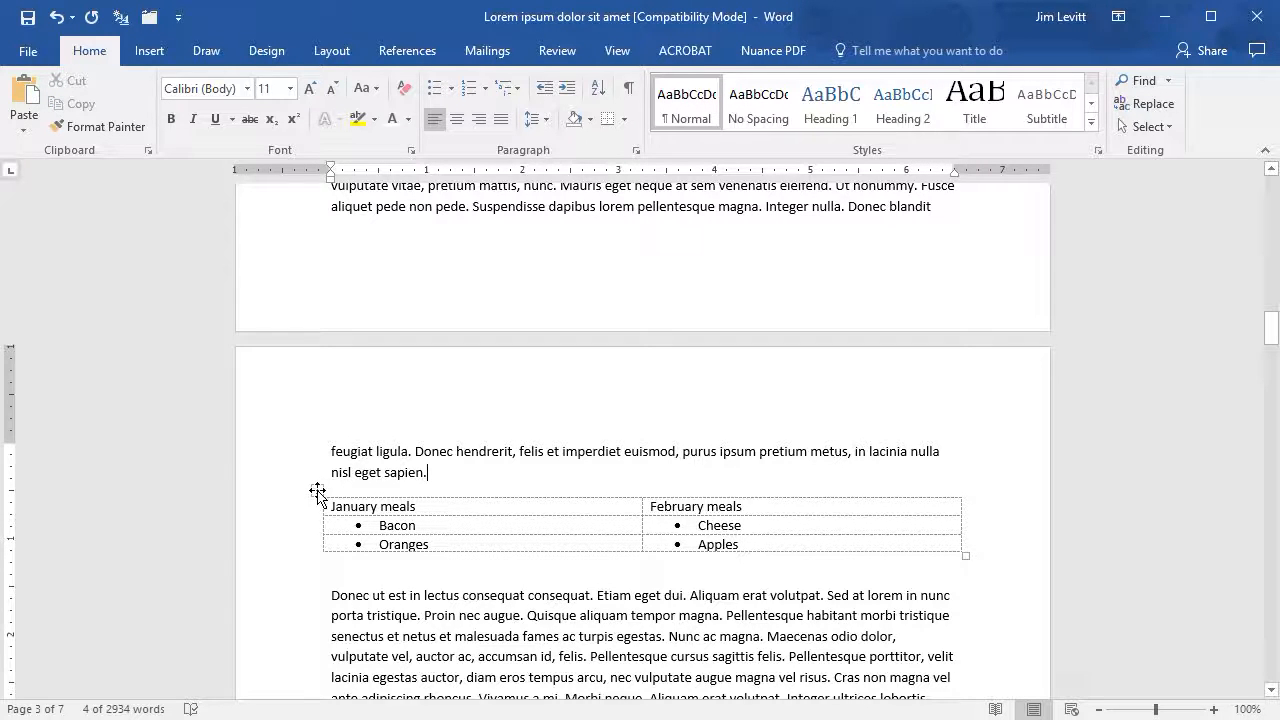
- Hide the table gridlines and then display them again
left_click(317, 491)
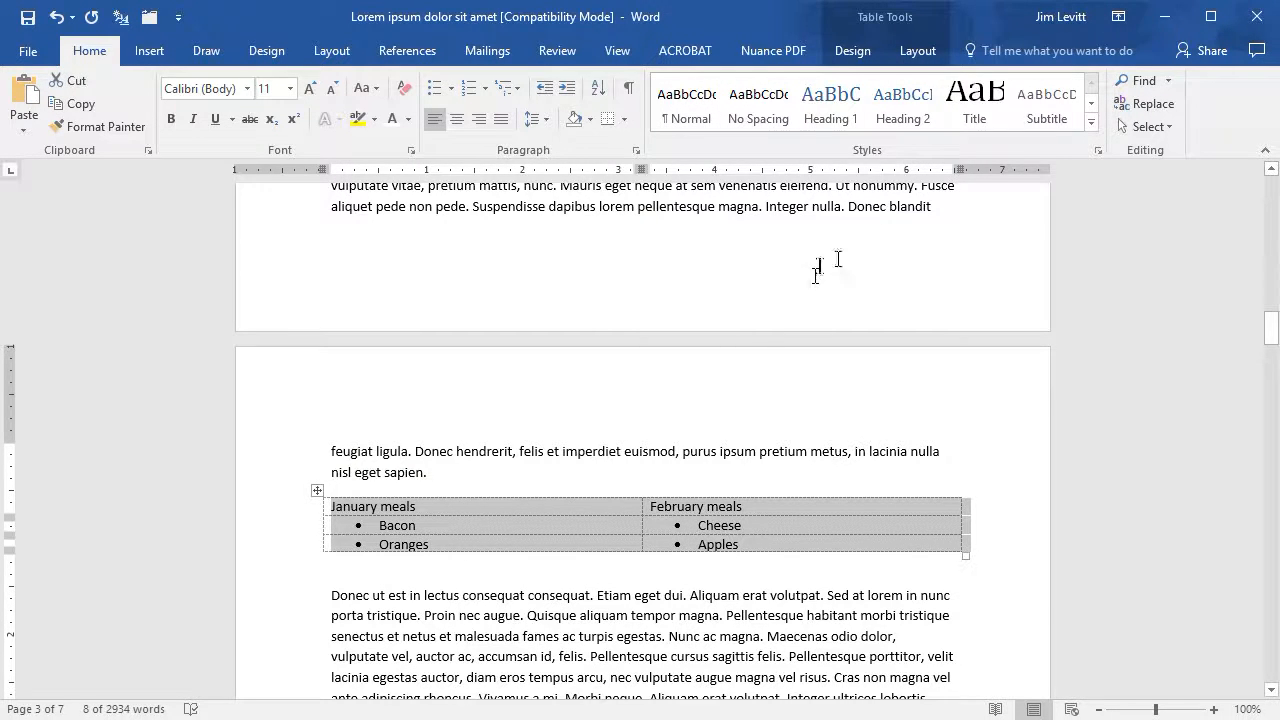
left_click(895, 20)
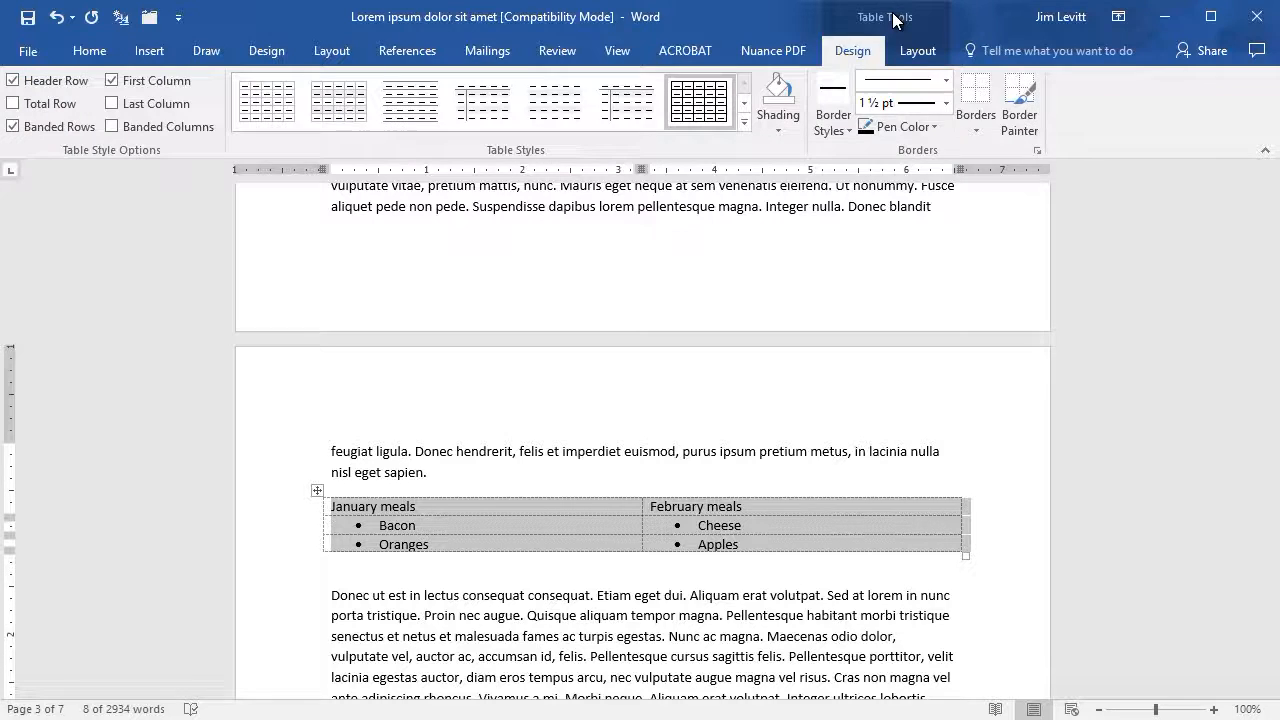
left_click(977, 125)
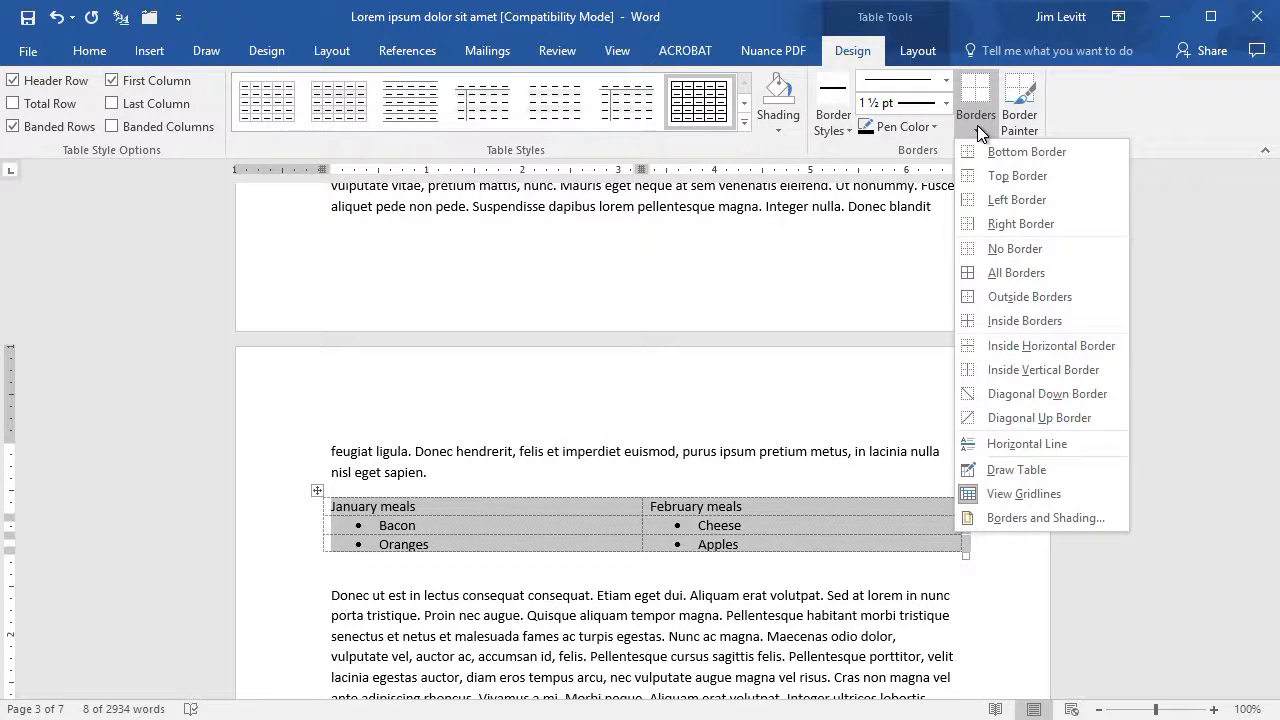
left_click(998, 494)
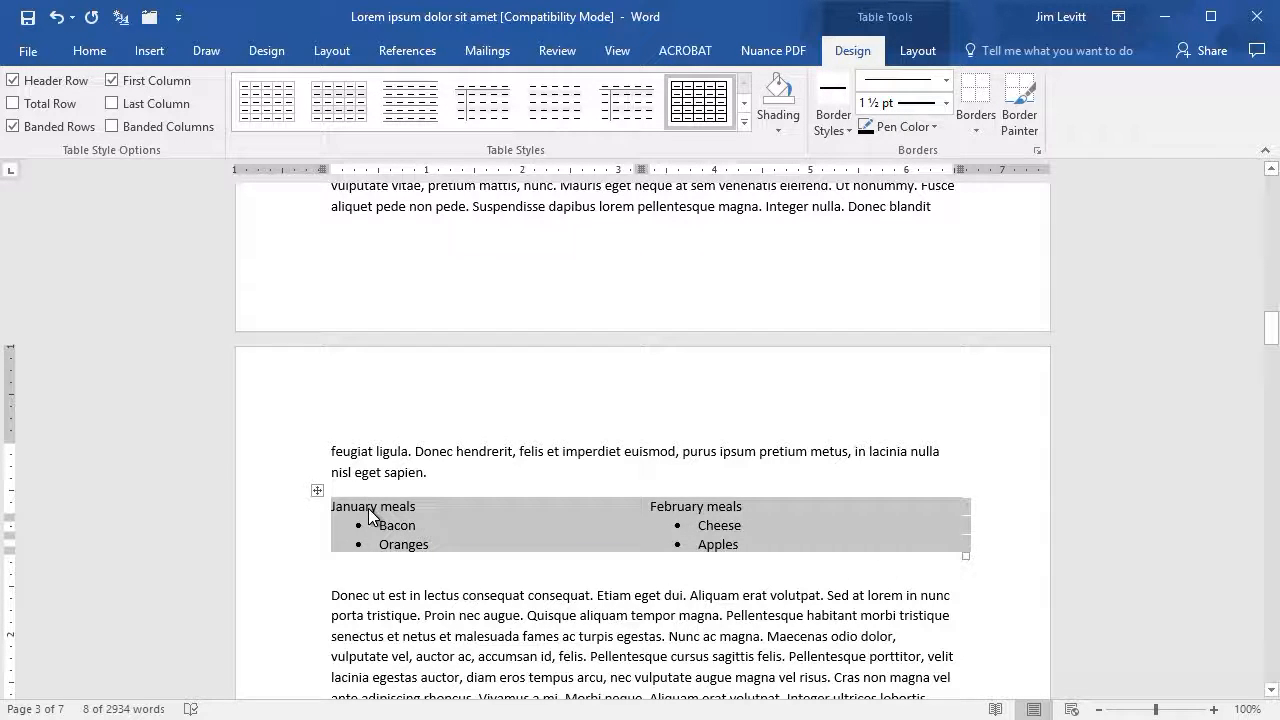
left_click(986, 126)
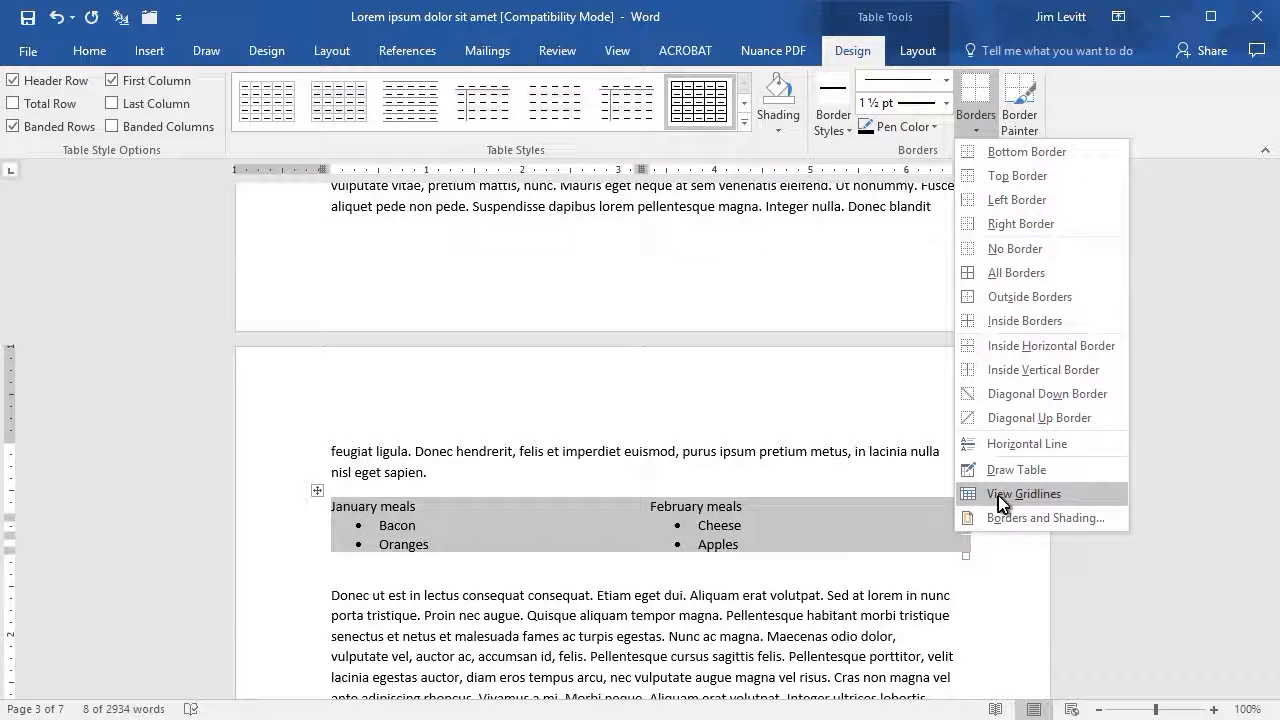
left_click(1000, 500)
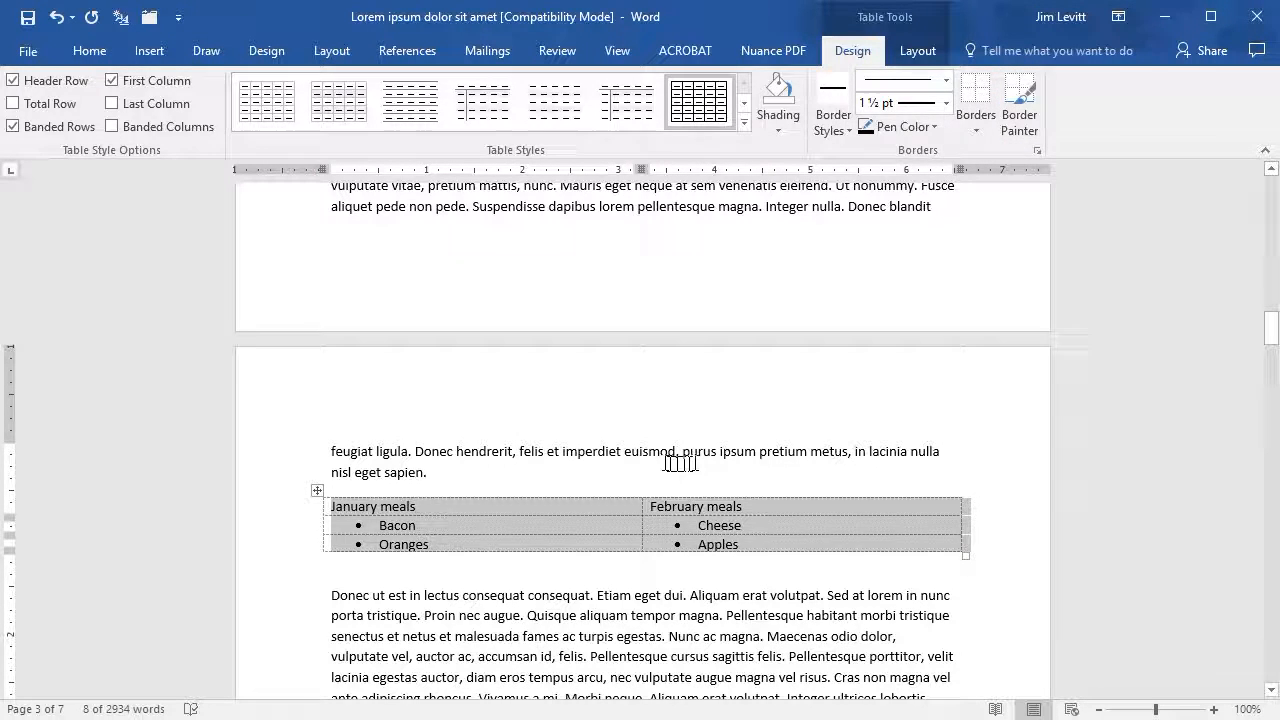
- Insert a new empty row below the Oranges and Apples row of the meals table
left_click(659, 455)
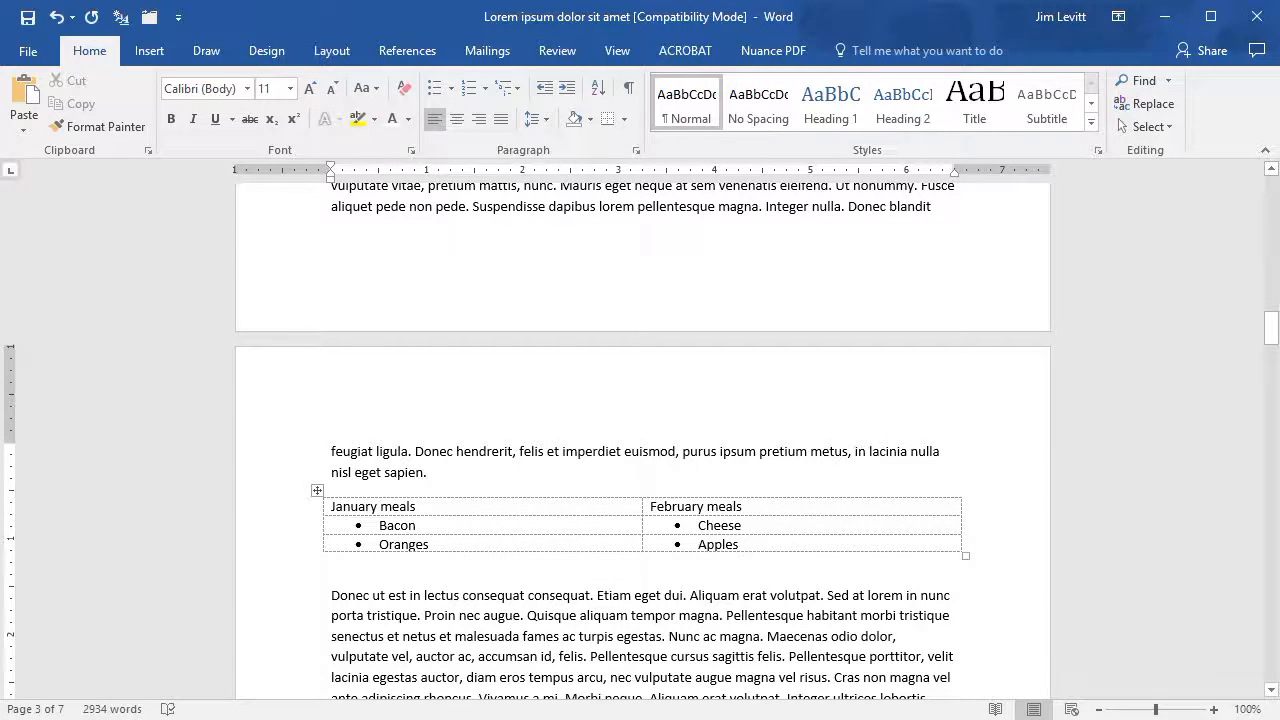
left_click(429, 544)
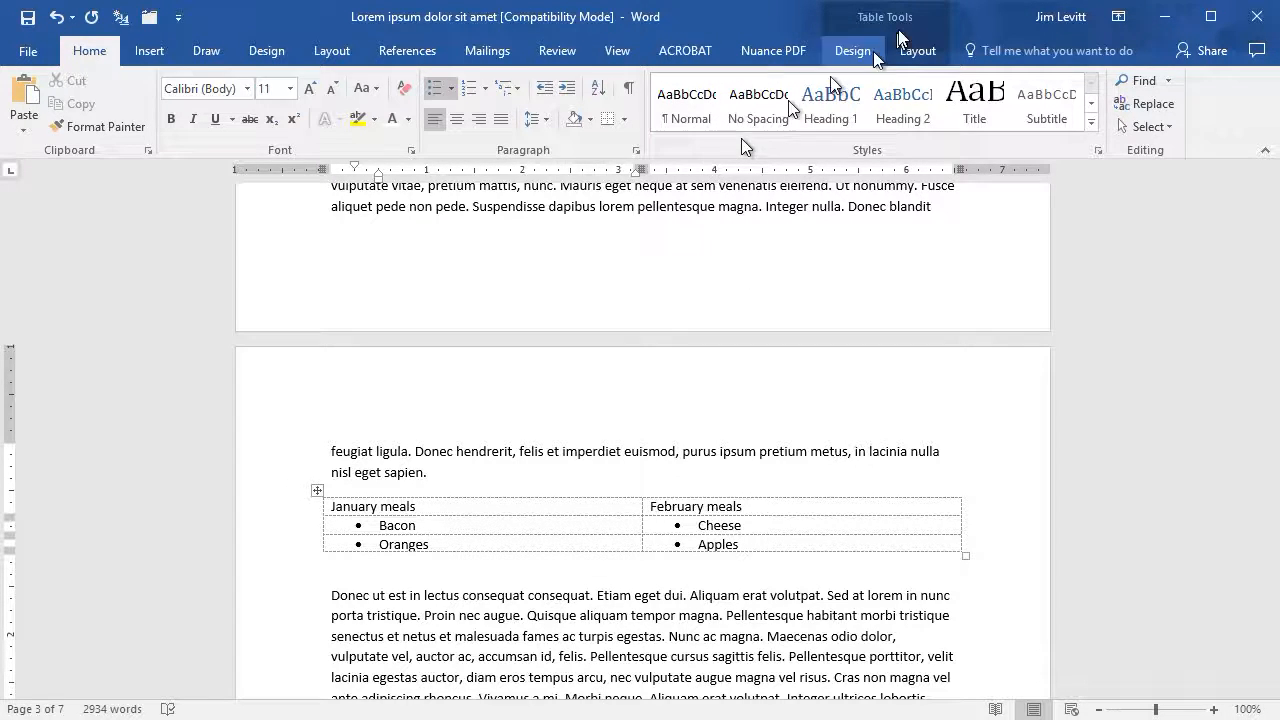
left_click(925, 28)
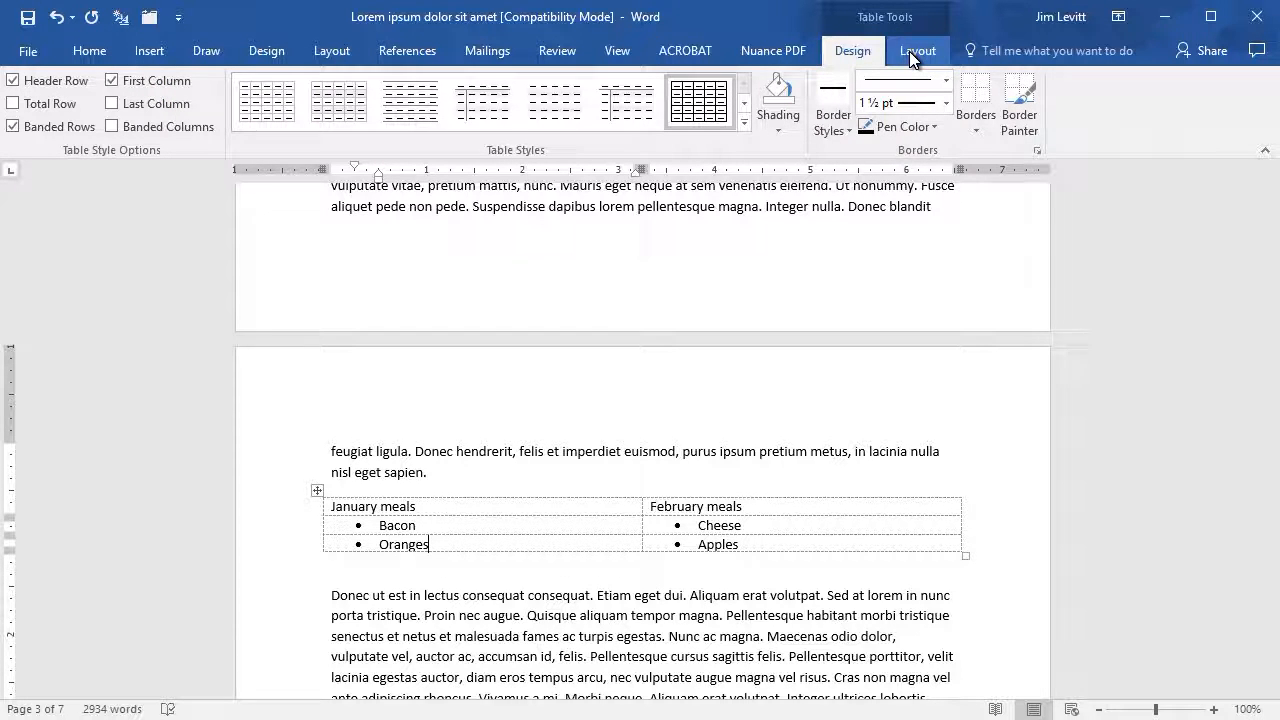
left_click(909, 51)
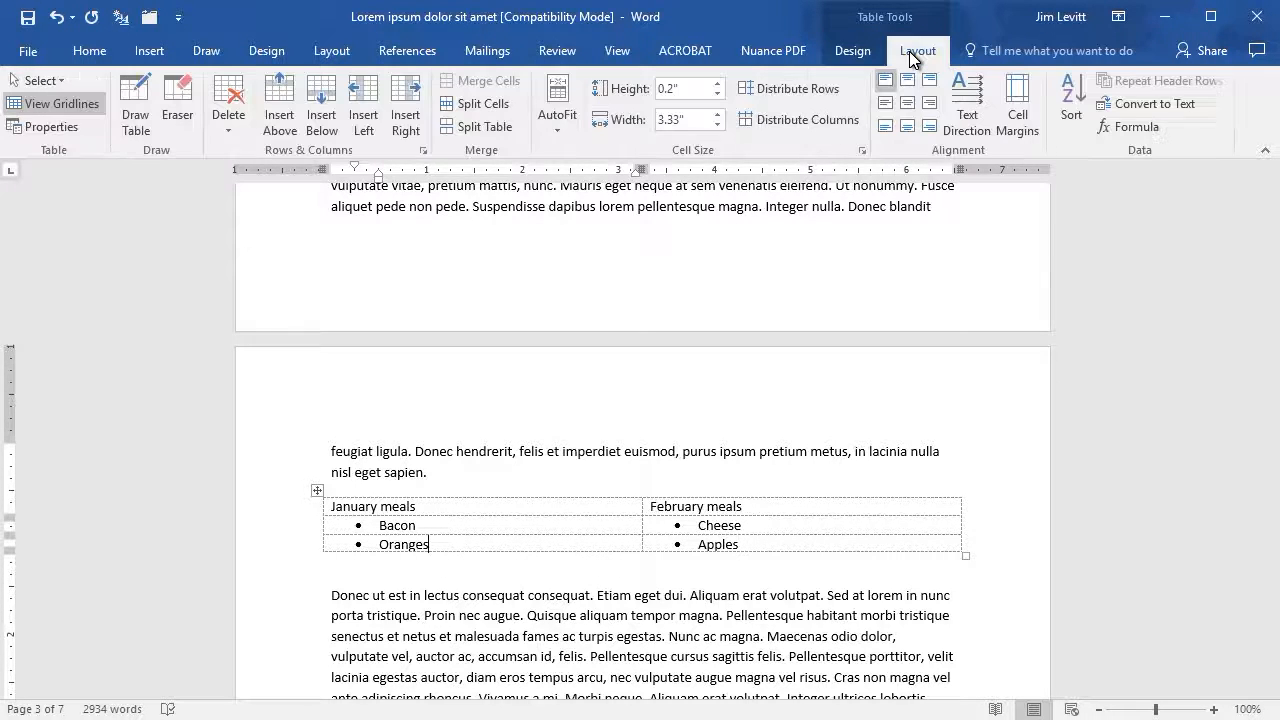
left_click(337, 128)
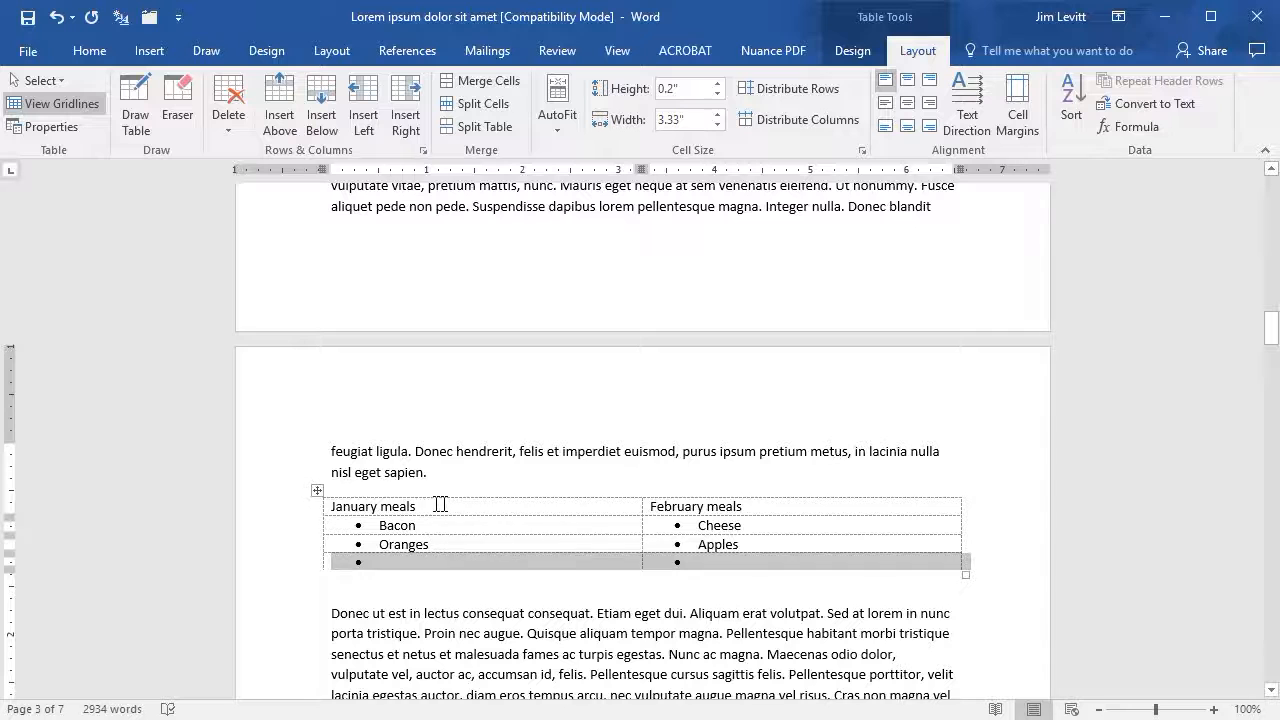
- Format the header row with January meals and February meals as a bulleted list
left_click(301, 513)
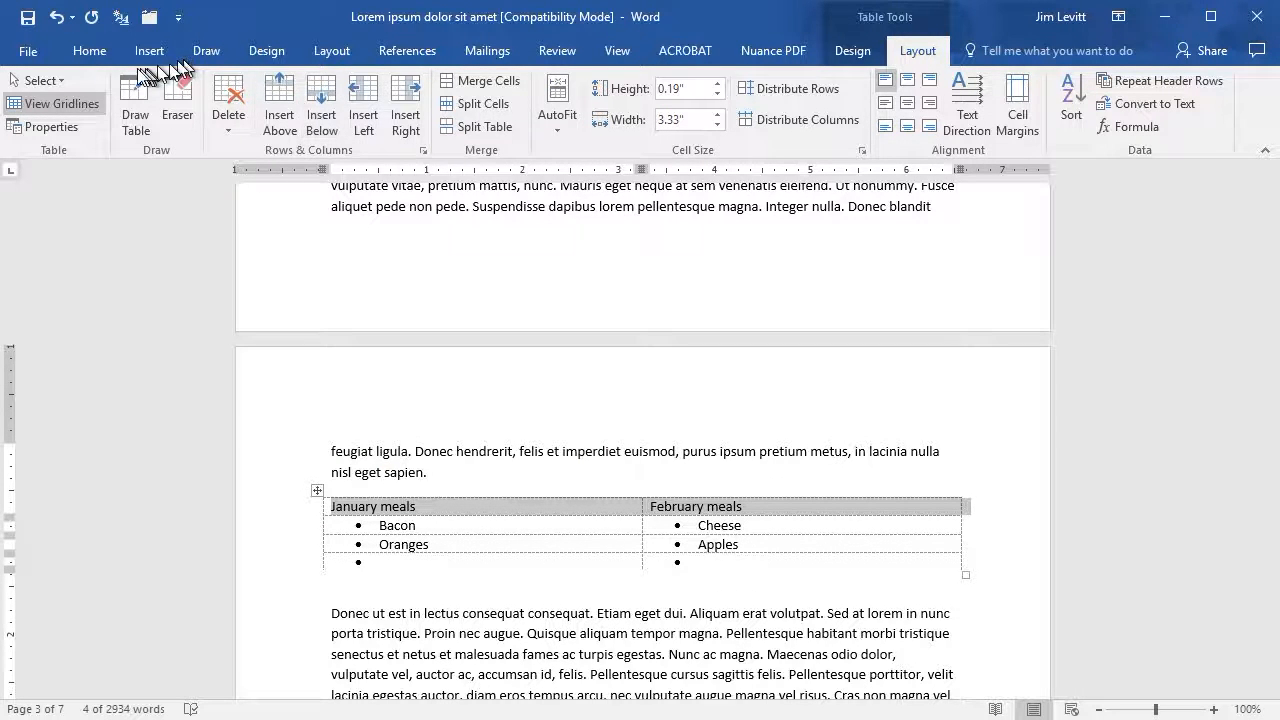
left_click(90, 52)
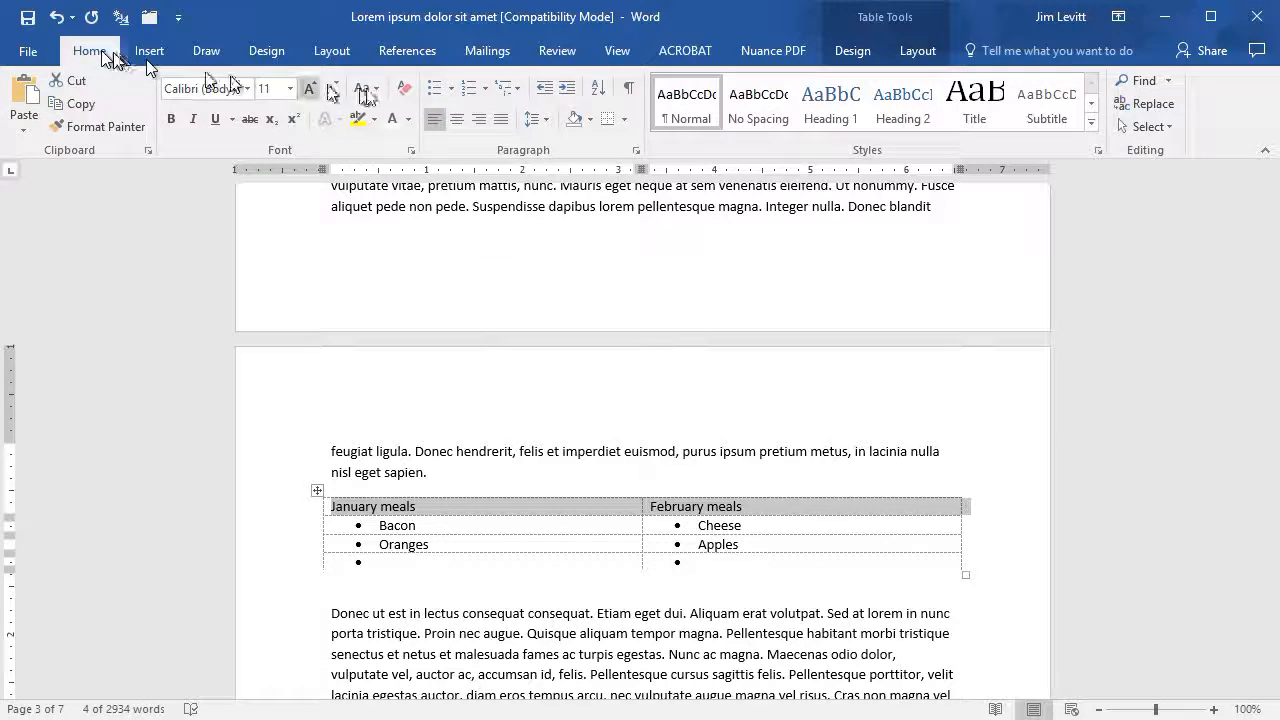
left_click(436, 91)
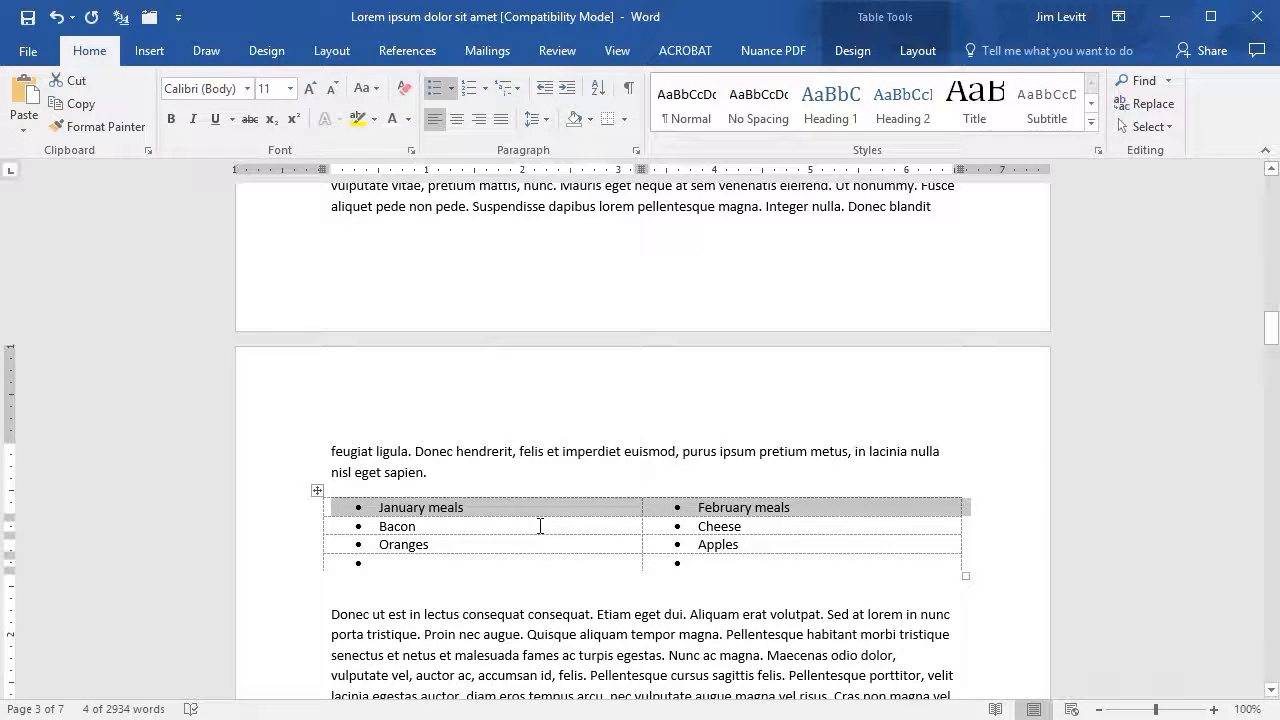
left_click(625, 527)
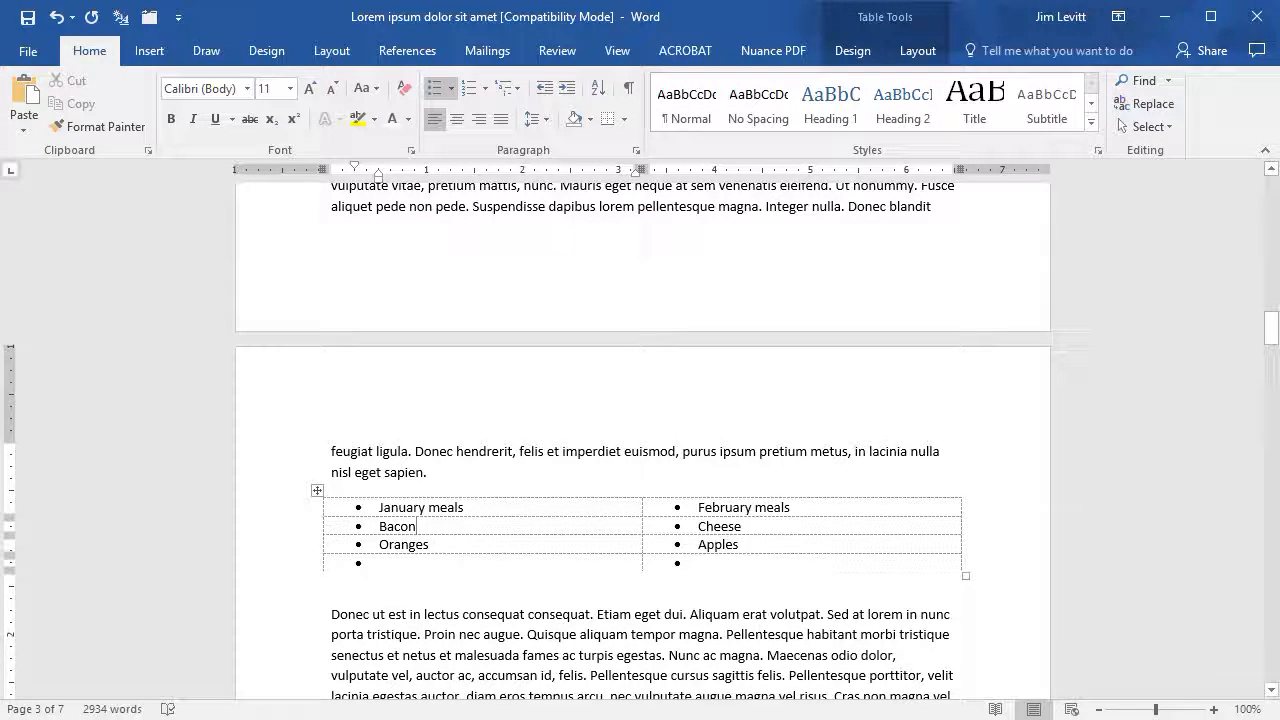